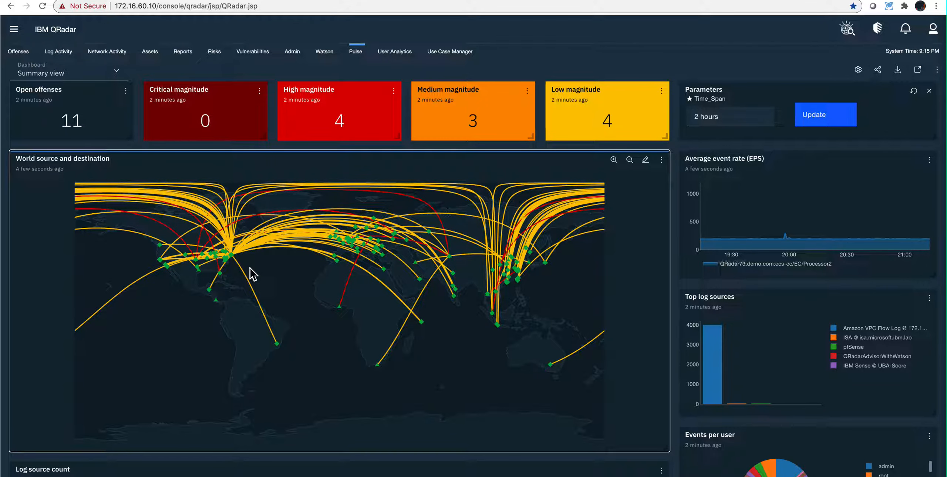
# Step: View the refreshed list of all offenses, and return to the Pulse dashboard
pyautogui.click(17, 56)
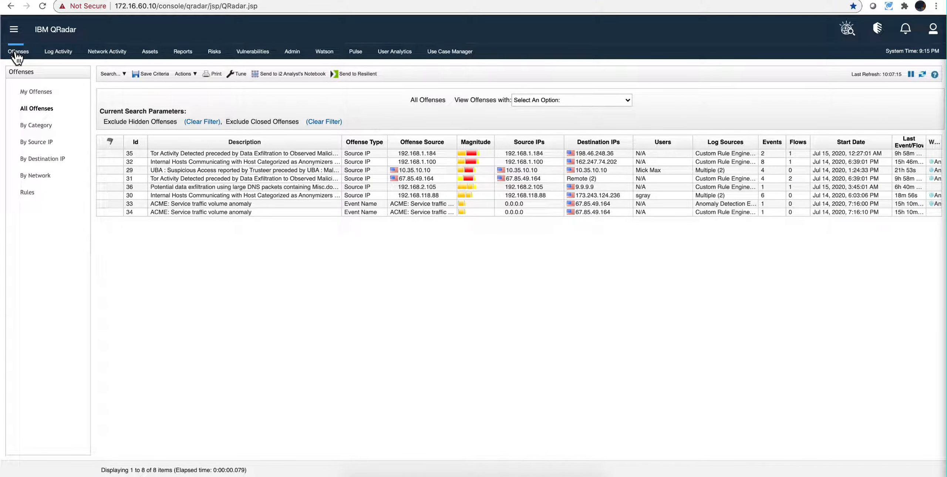
pyautogui.click(17, 55)
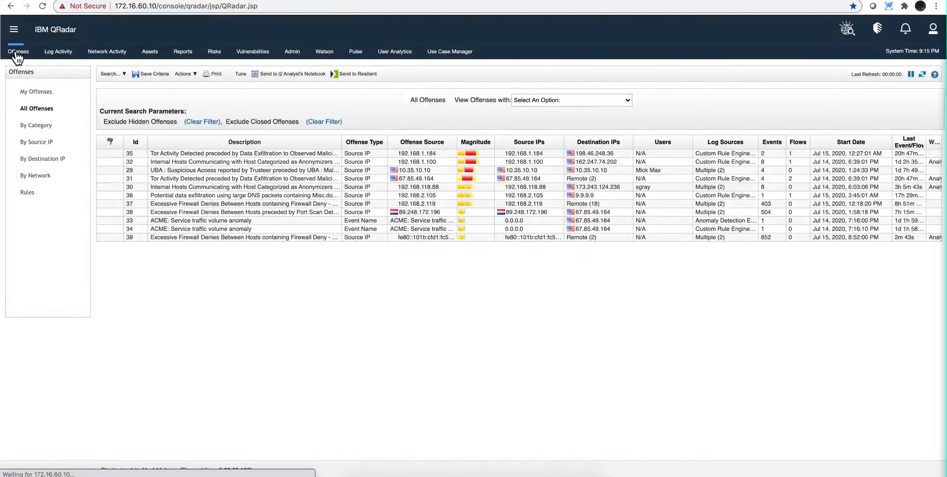
pyautogui.click(355, 56)
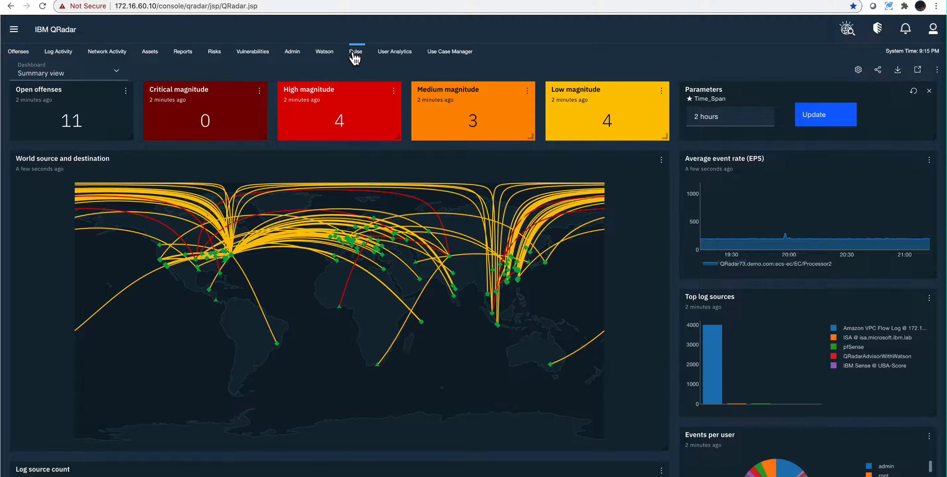
# Step: Open the new QRadar UI and choose Pulse from its applications
pyautogui.click(15, 34)
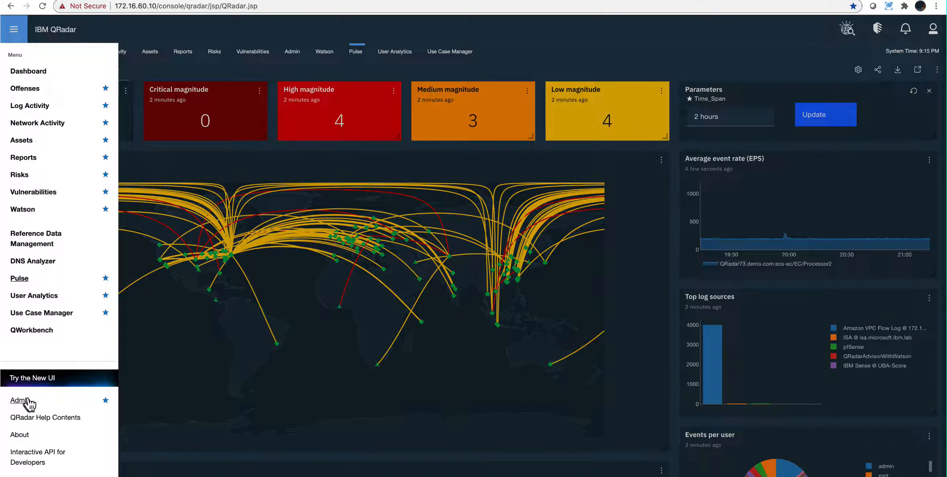
pyautogui.click(32, 378)
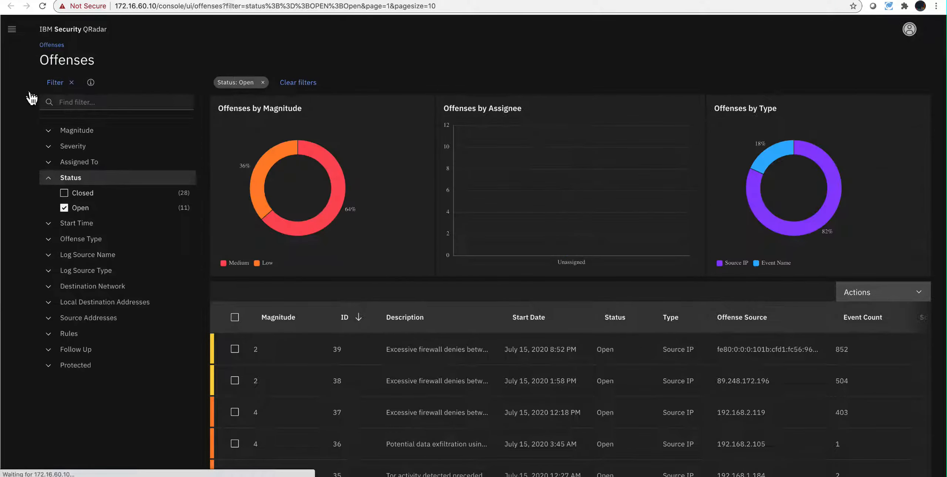
pyautogui.click(12, 30)
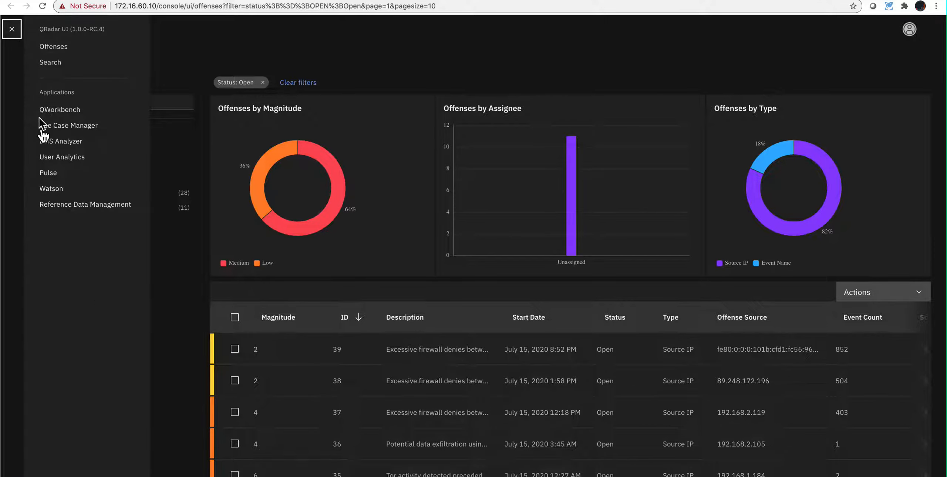
pyautogui.click(48, 174)
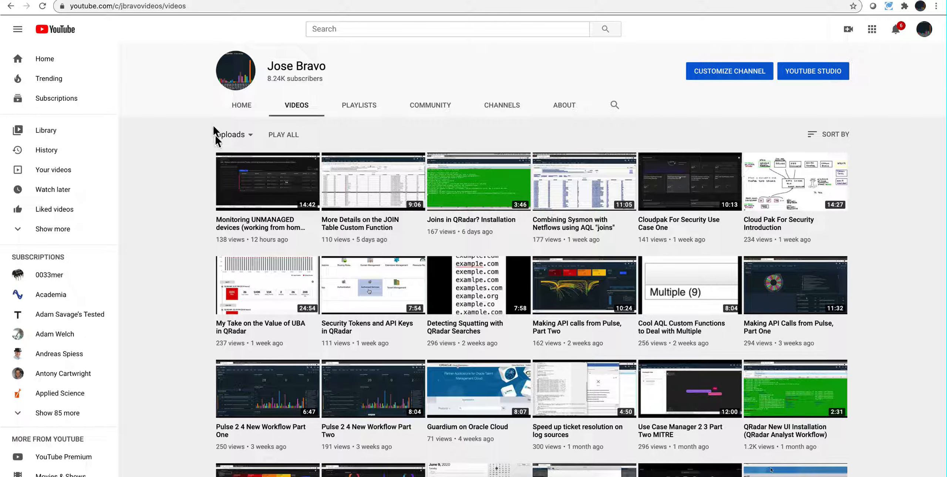
# Step: On YouTube, open "Monitoring UNMANAGED devices (working from home) in QRadar", pause it, and follow the Box folder link in its description
pyautogui.click(264, 224)
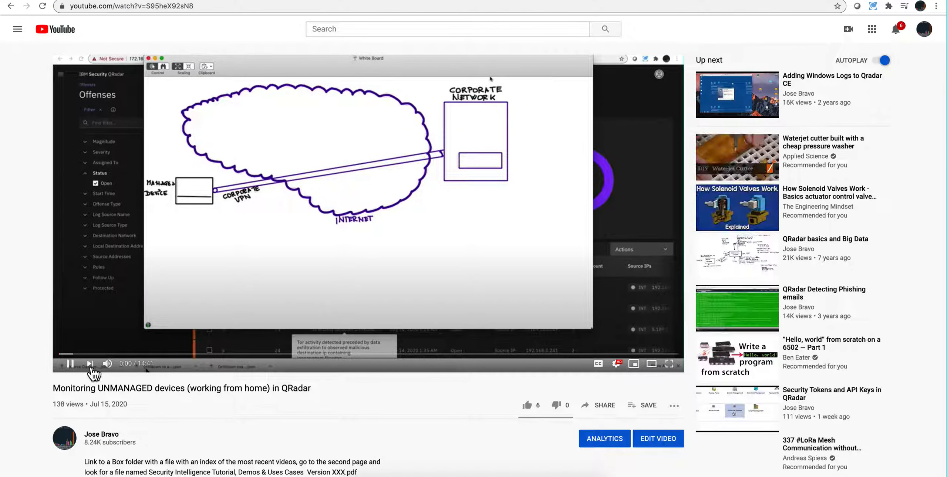
pyautogui.click(70, 363)
pyautogui.scroll(-3, 374, 378)
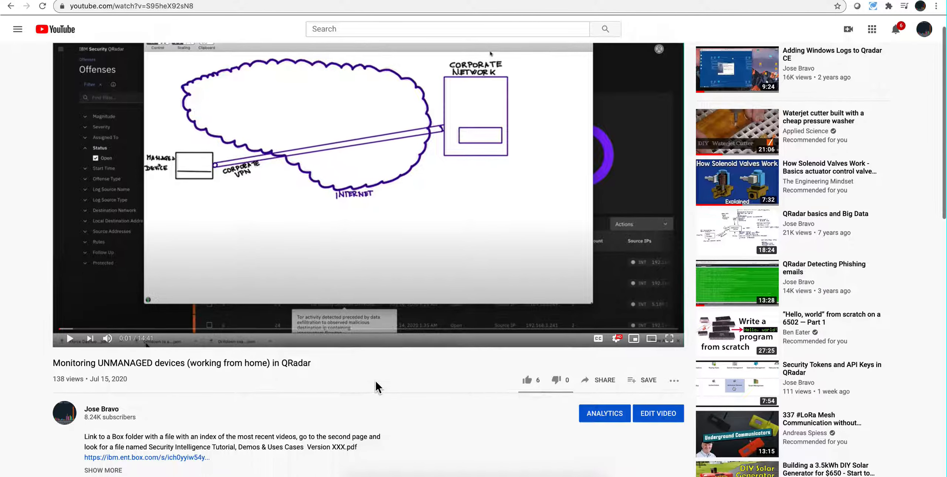
pyautogui.scroll(-3, 375, 381)
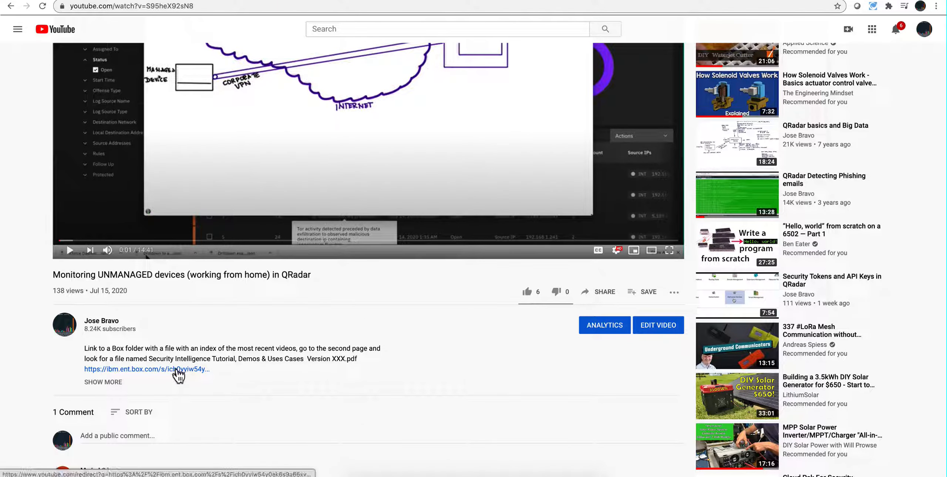
pyautogui.click(177, 368)
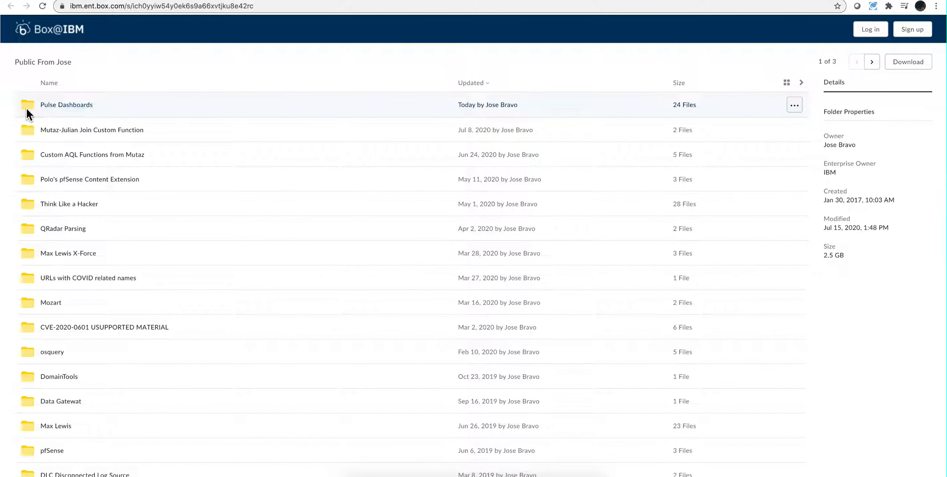
# Step: Open the Pulse Dashboards folder and its Drill Down Examples subfolder in the shared Box folder
pyautogui.click(52, 108)
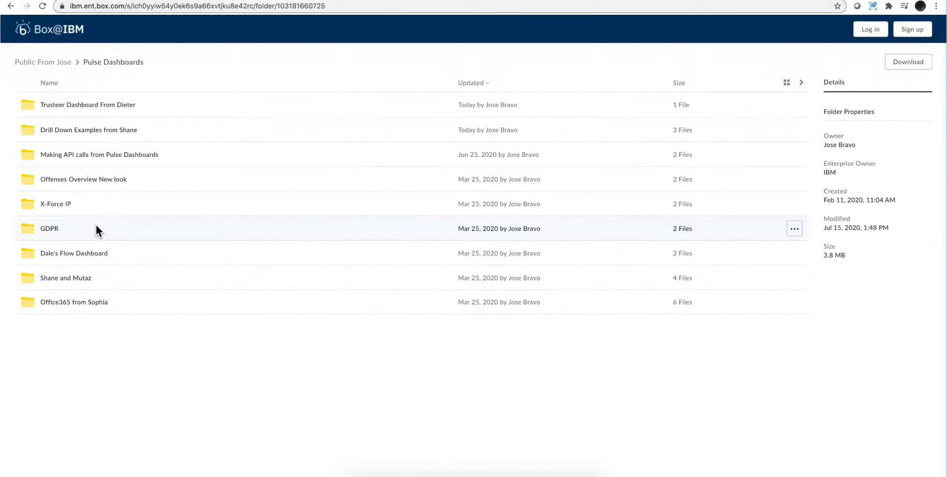
pyautogui.click(96, 131)
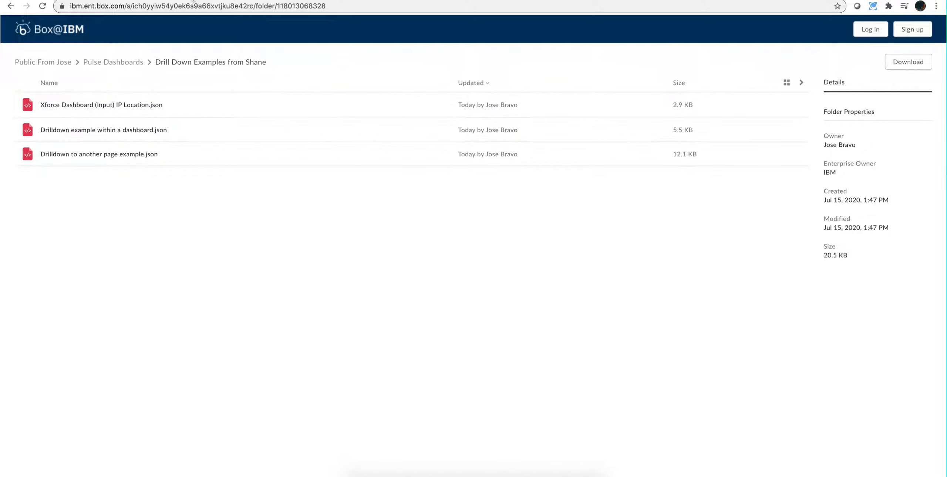
# Step: Switch back to the QRadar console, view the import option for a new dashboard from JSON, and leave it without importing
pyautogui.click(107, 1)
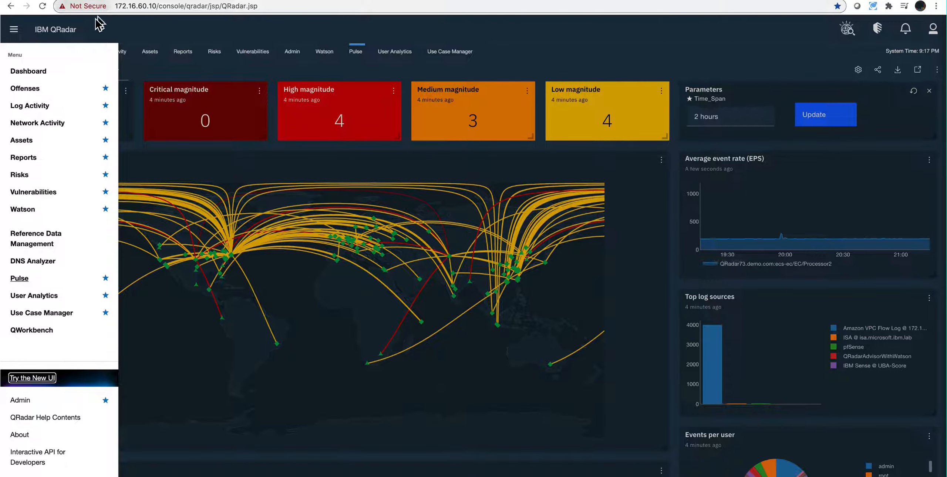
pyautogui.click(177, 69)
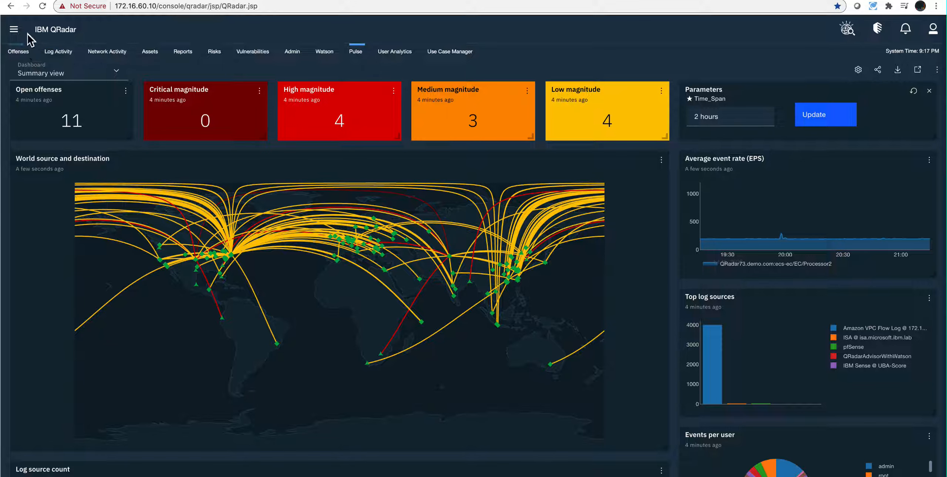
pyautogui.click(69, 76)
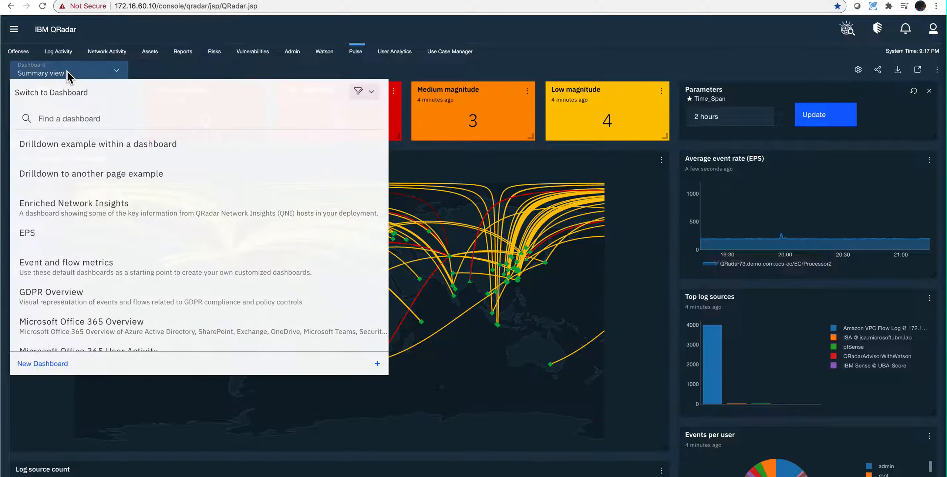
pyautogui.click(52, 363)
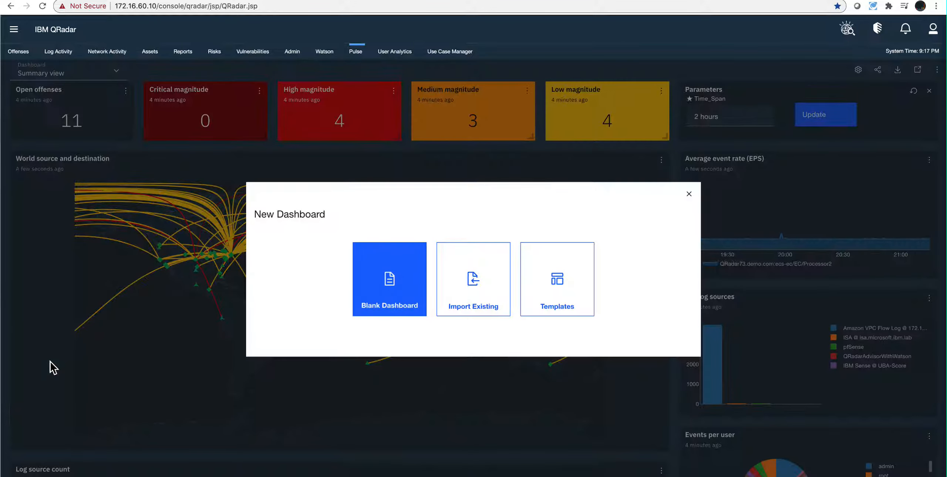
pyautogui.click(459, 288)
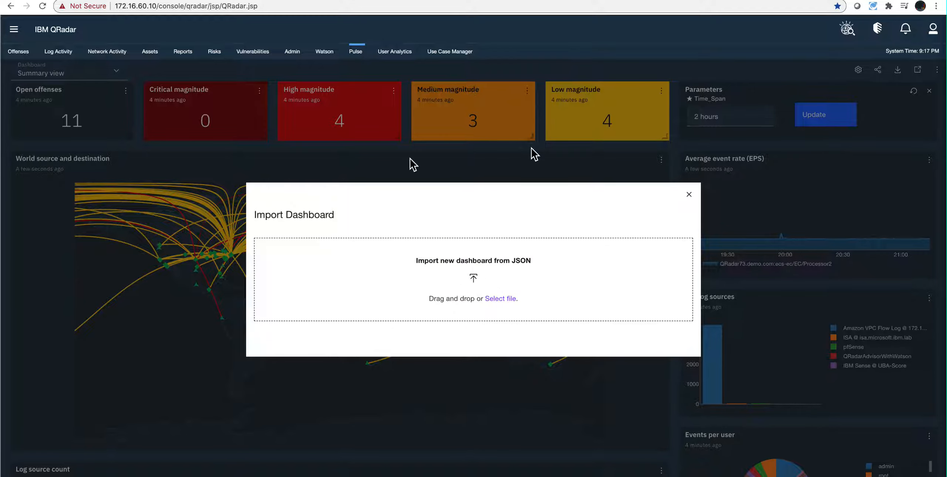
pyautogui.click(689, 197)
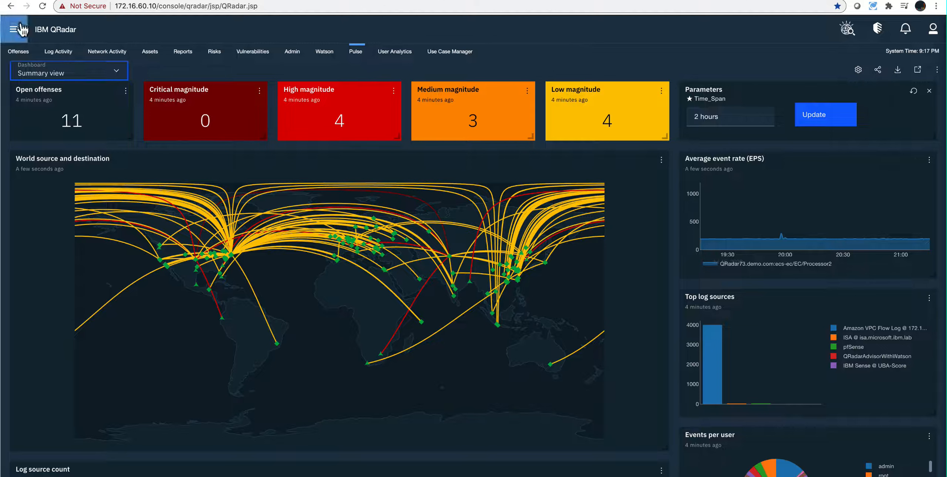
# Step: Browse the available Pulse dashboards and switch to "Drilldown to another page example"
pyautogui.click(58, 71)
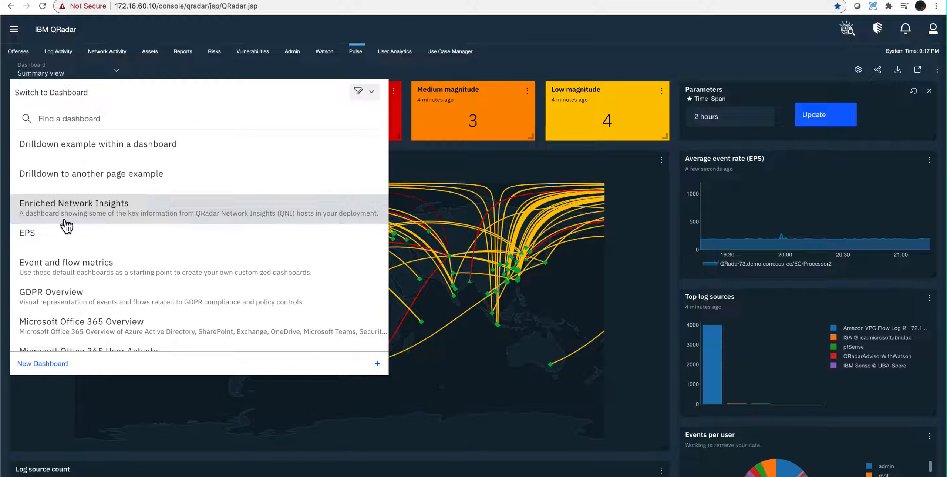
pyautogui.scroll(-3, 74, 227)
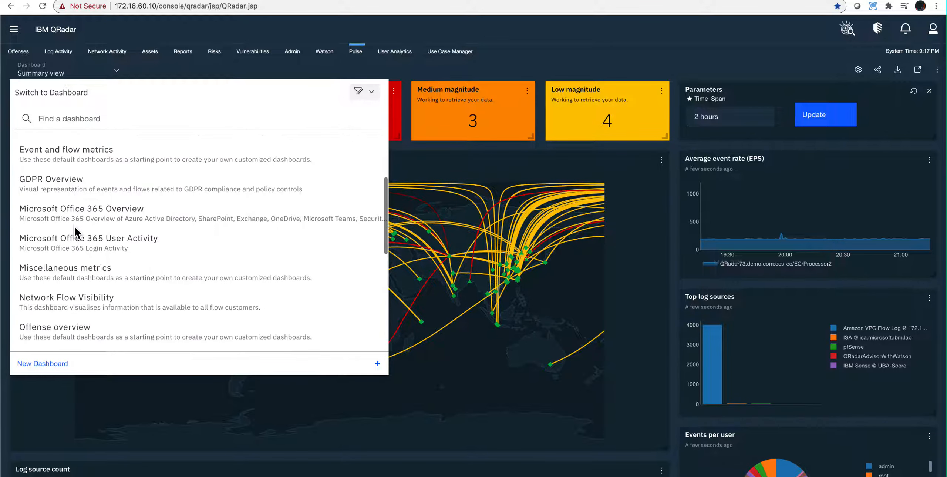
pyautogui.scroll(-10, 74, 226)
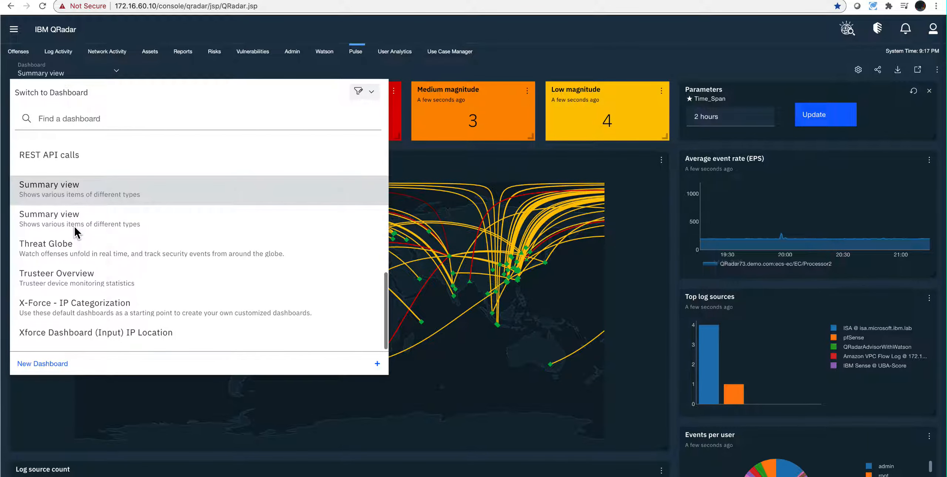
pyautogui.scroll(10, 70, 284)
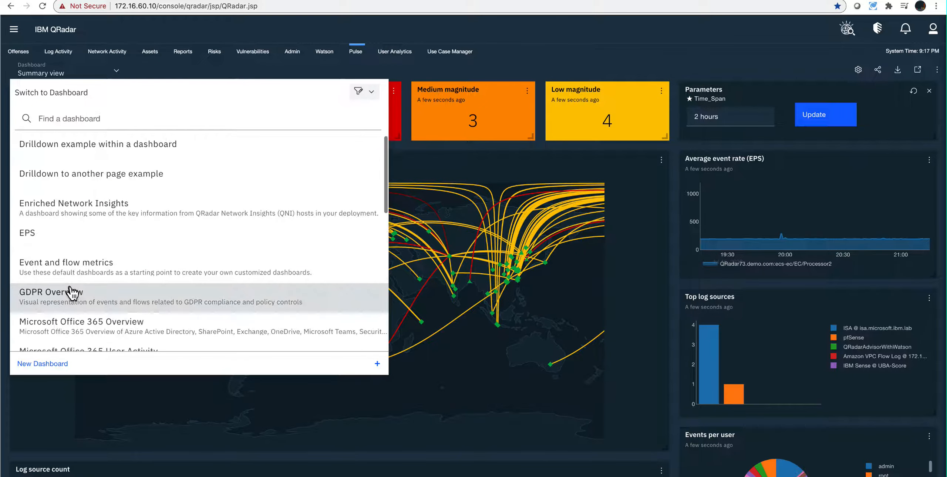
pyautogui.click(433, 163)
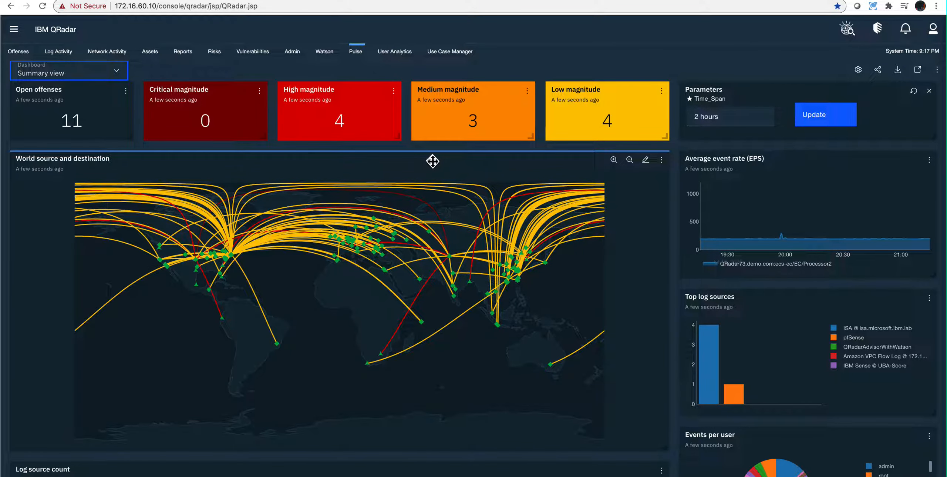
pyautogui.click(61, 74)
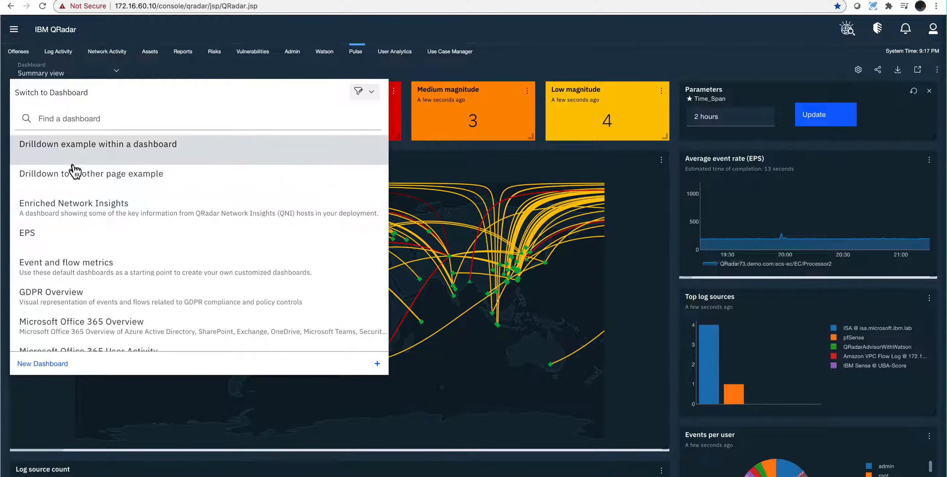
pyautogui.click(76, 178)
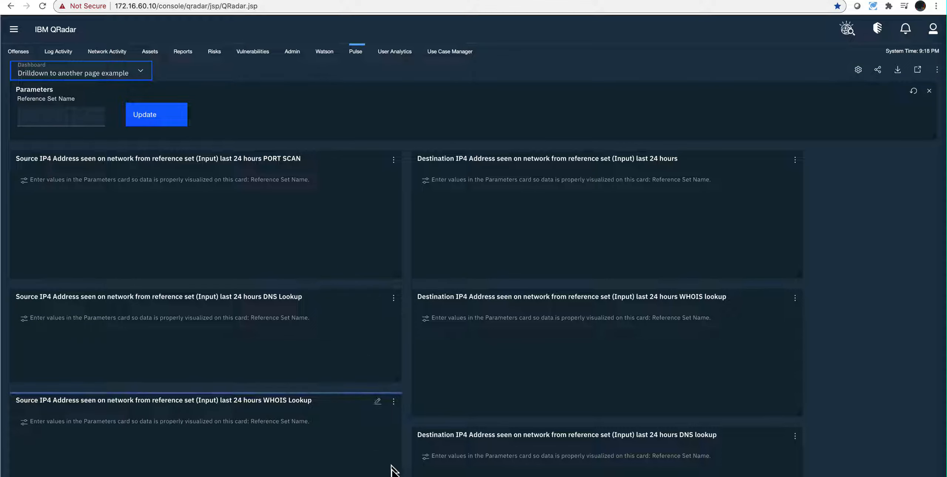
# Step: Examine the Compromised Hosts entries in the Reference Set Editor window, and return to the Pulse dashboard
pyautogui.rightClick(385, 474)
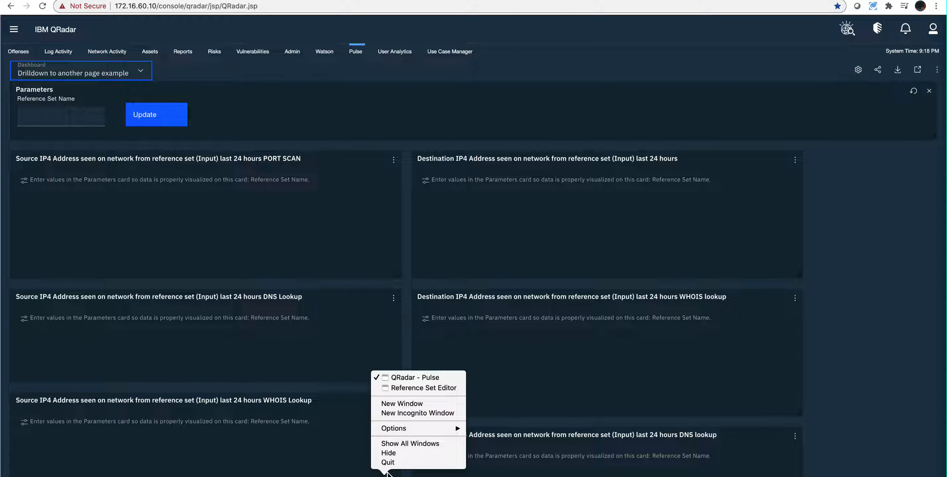
pyautogui.click(401, 387)
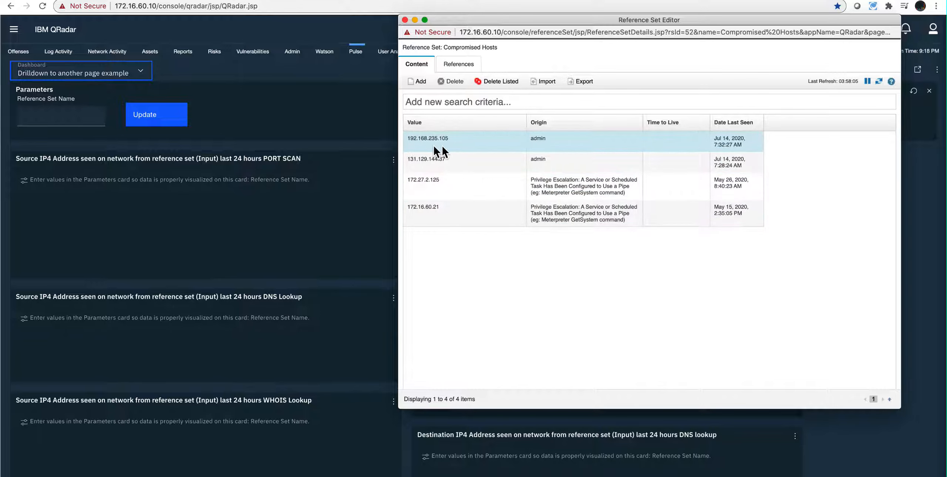
pyautogui.click(537, 107)
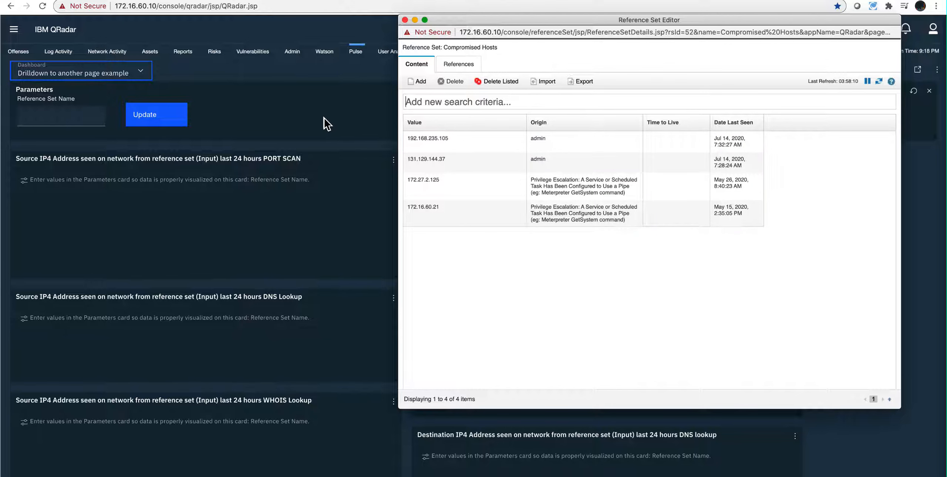
pyautogui.click(333, 110)
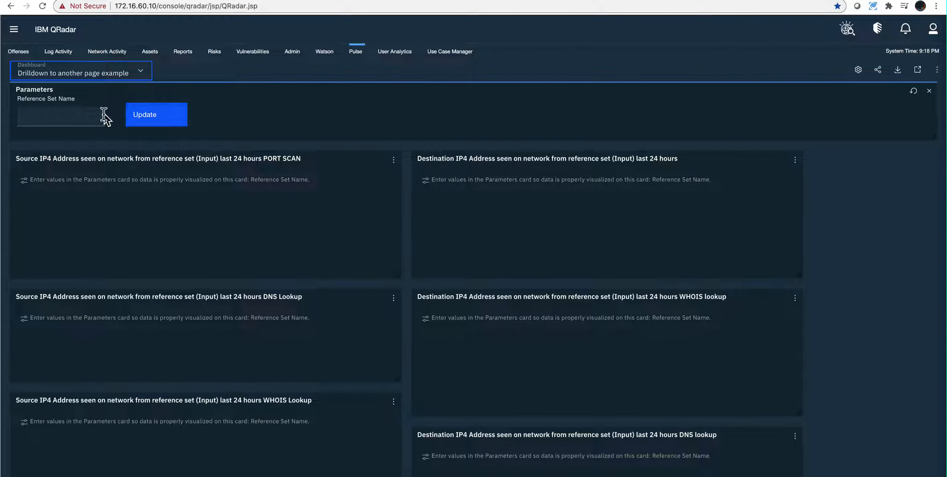
# Step: Set the Reference Set Name parameter to Compromised Hosts and update the dashboard
pyautogui.click(93, 115)
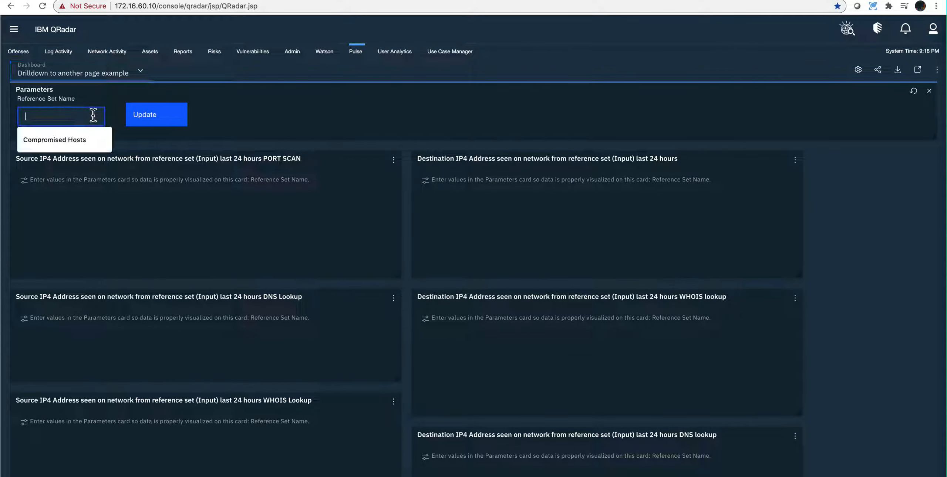
pyautogui.click(85, 142)
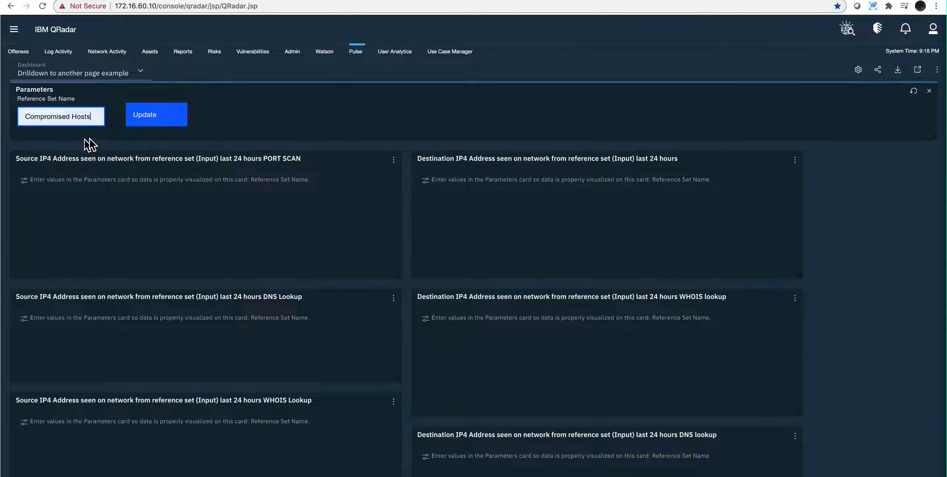
pyautogui.click(145, 117)
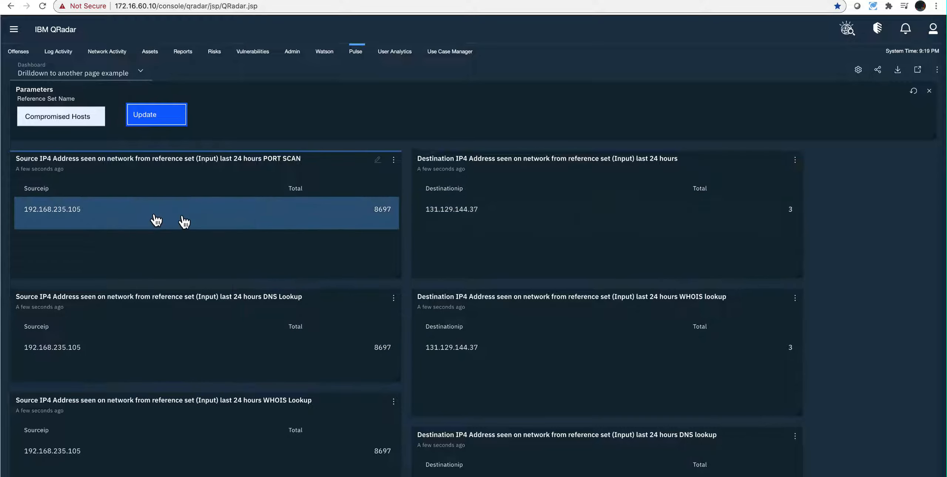
# Step: Drill down on source IP 192.168.235.105 in the XForce Lookup card to open its X-Force Exchange report
pyautogui.scroll(-6, 202, 247)
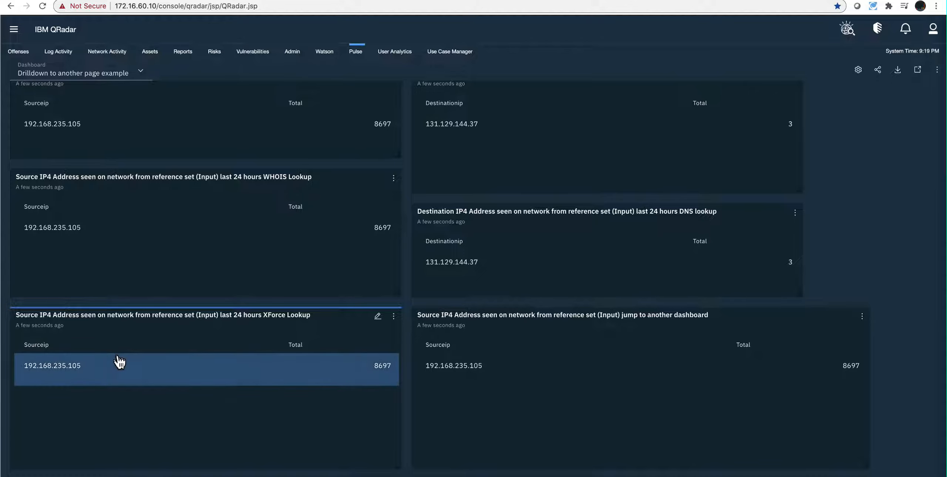
pyautogui.click(49, 368)
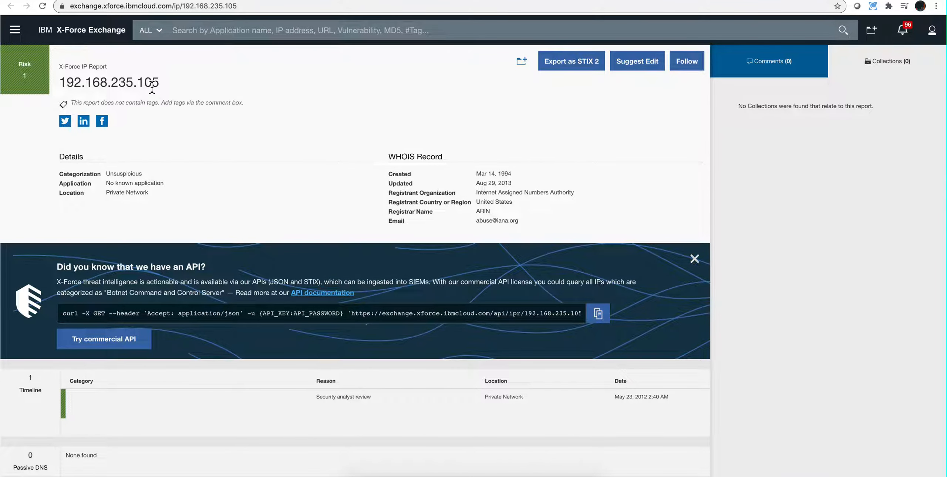
# Step: Return from the X-Force report to the Pulse dashboard and open the XForce Lookup item for editing to examine the {Reference Set Name} parameter in its AQL statement
pyautogui.moveTo(162, 86); pyautogui.dragTo(66, 85)
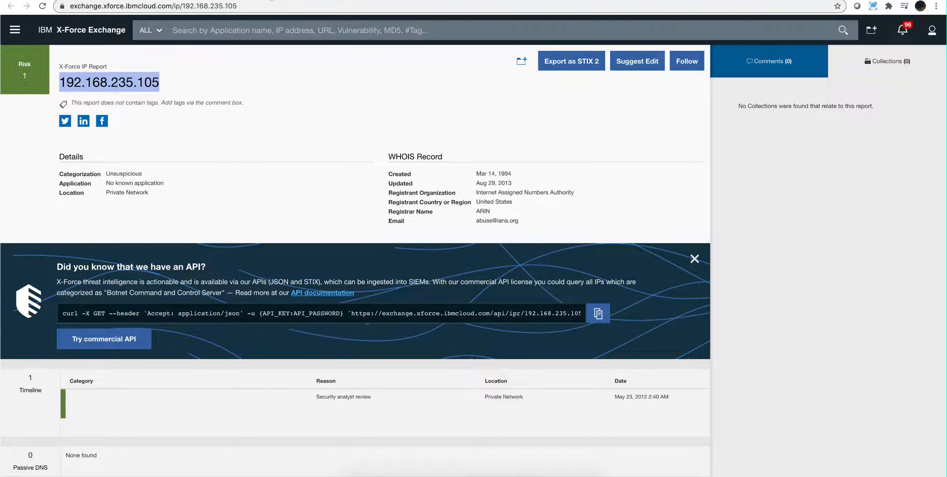
pyautogui.click(272, 1)
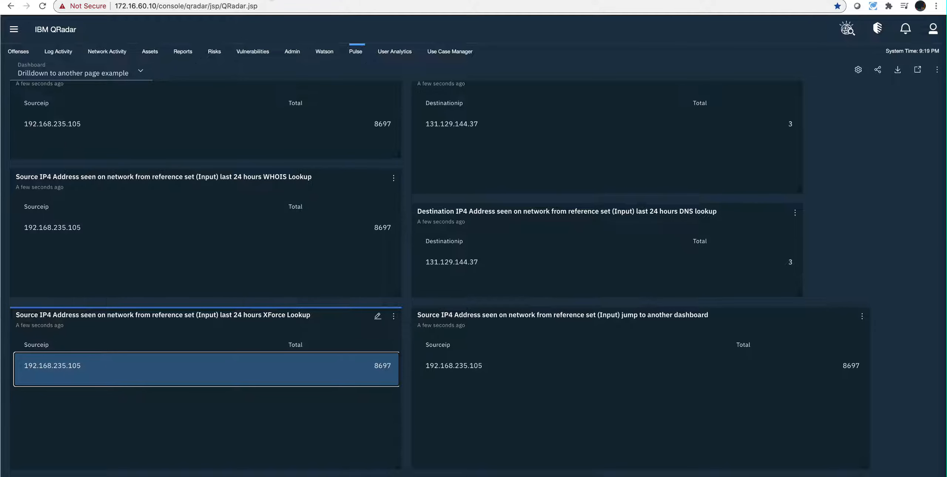
pyautogui.click(379, 317)
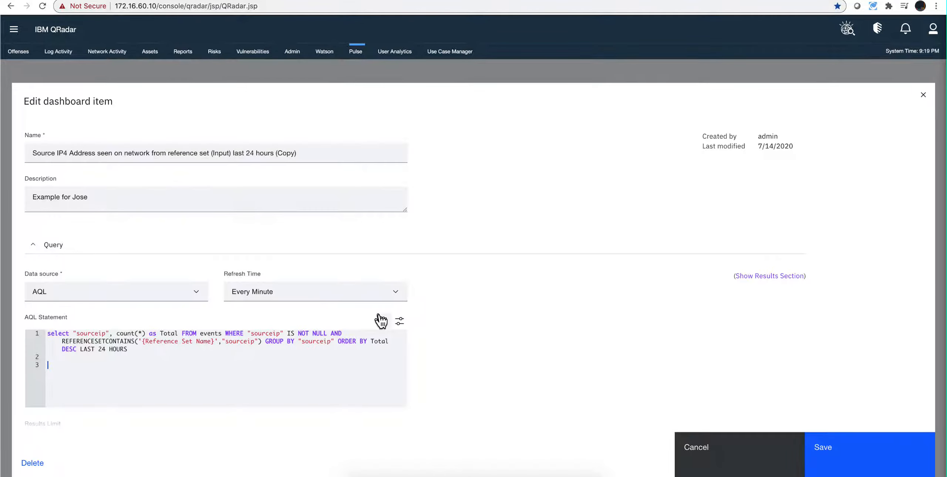
pyautogui.scroll(-3, 199, 302)
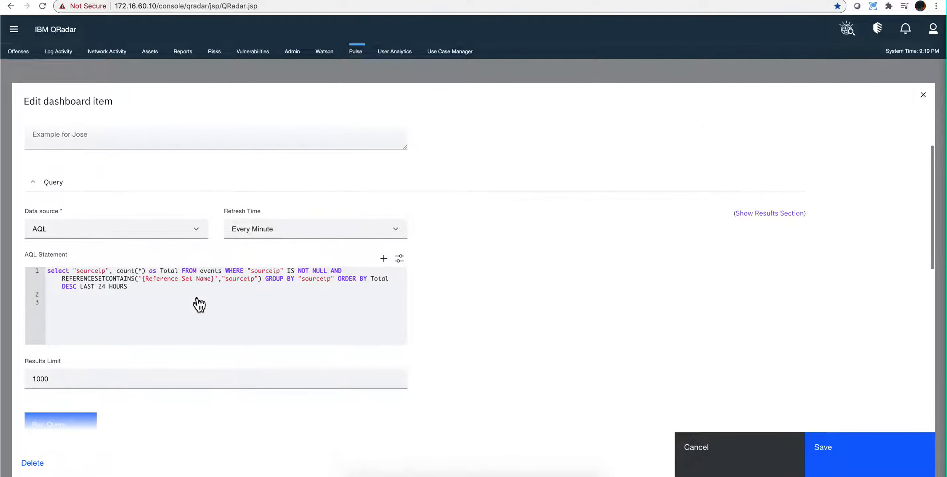
pyautogui.click(198, 297)
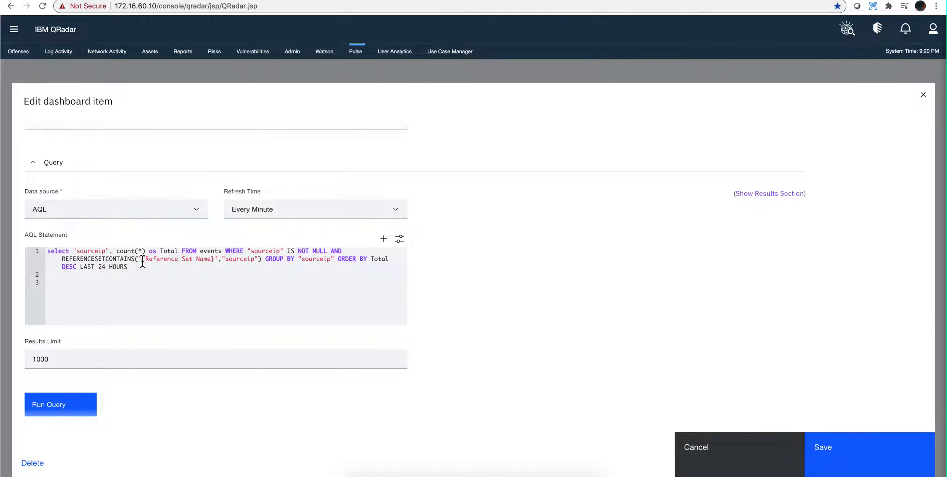
pyautogui.moveTo(142, 261); pyautogui.dragTo(214, 261)
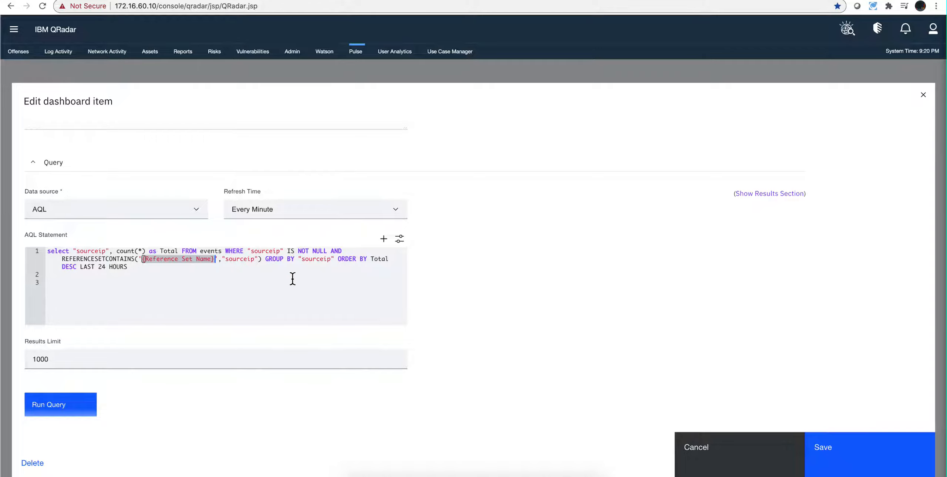
# Step: Run the XForce Lookup item's AQL query to load its results and view preview
pyautogui.scroll(-10, 190, 289)
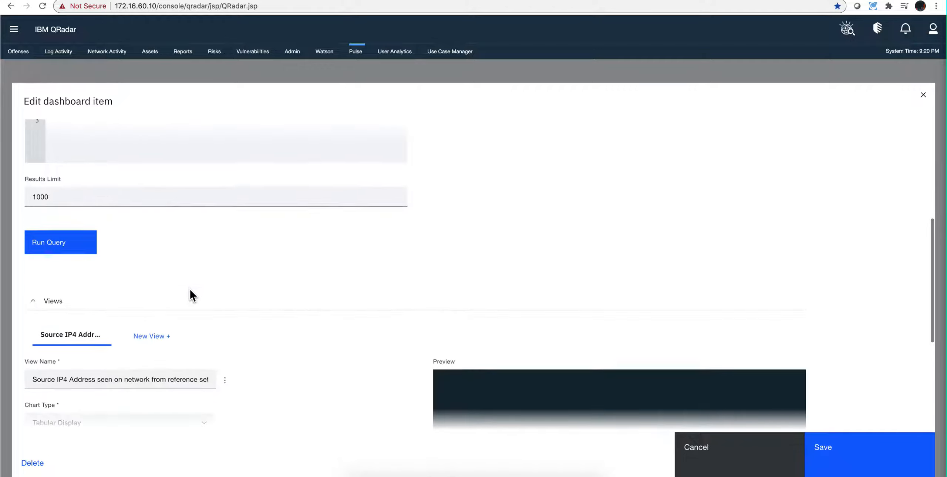
pyautogui.scroll(-3, 190, 291)
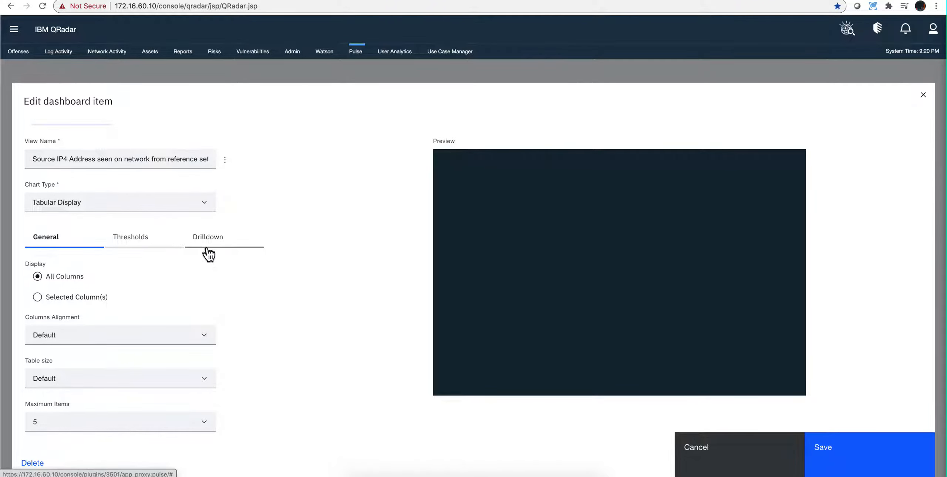
pyautogui.scroll(5, 219, 255)
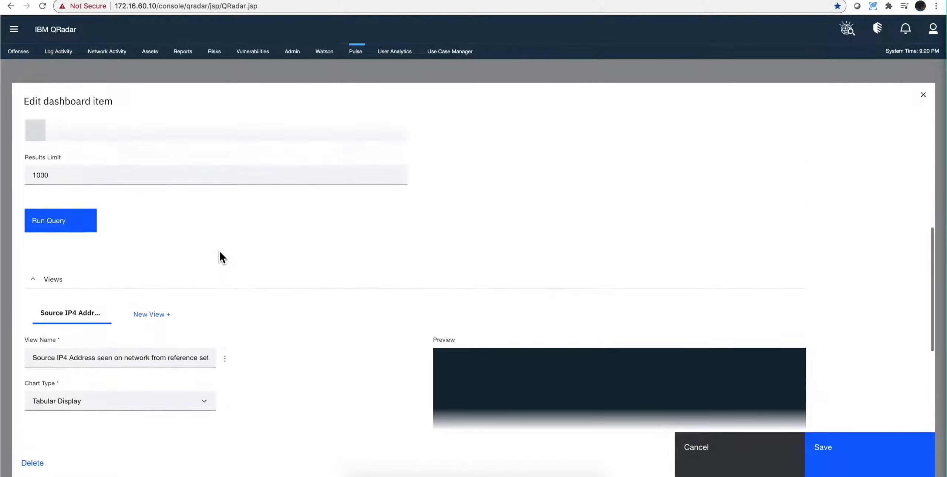
pyautogui.click(50, 238)
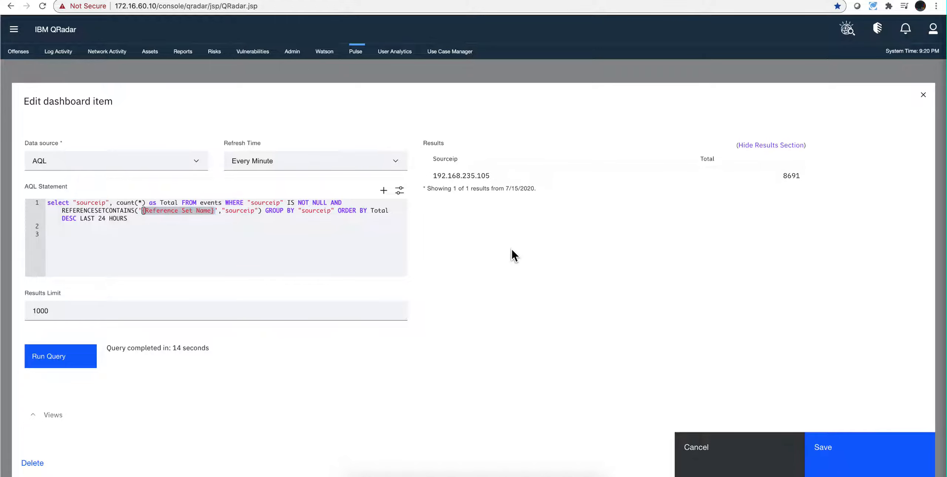
# Step: Examine the view's drilldown type options, URL and source_ip parameter mapping, and close the item editor without saving
pyautogui.scroll(-3, 511, 248)
pyautogui.scroll(-5, 511, 247)
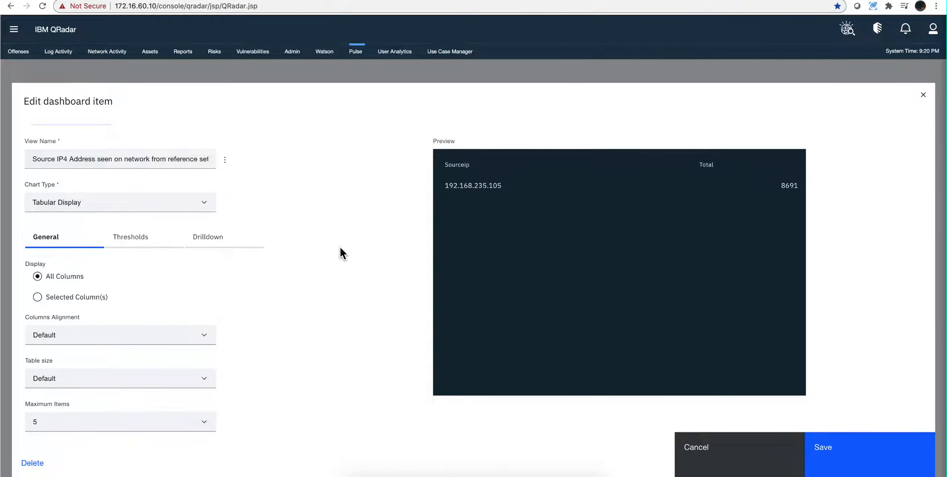
pyautogui.click(209, 239)
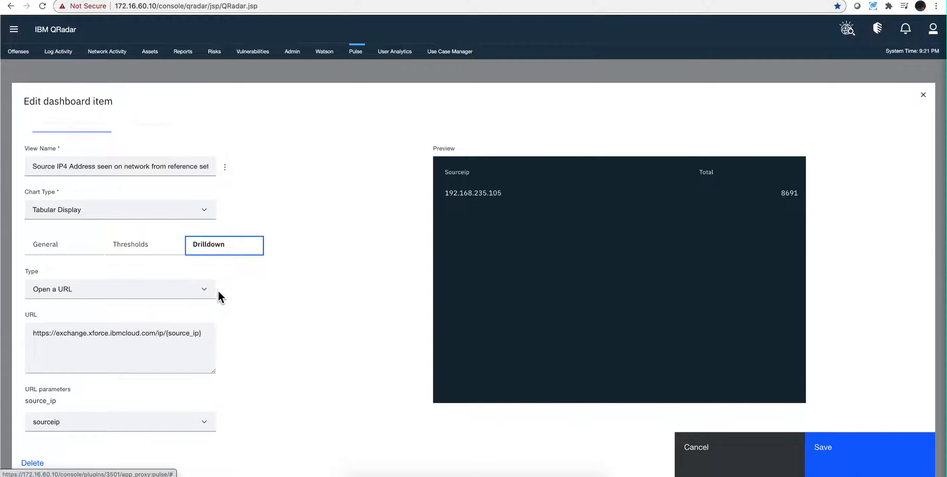
pyautogui.click(206, 291)
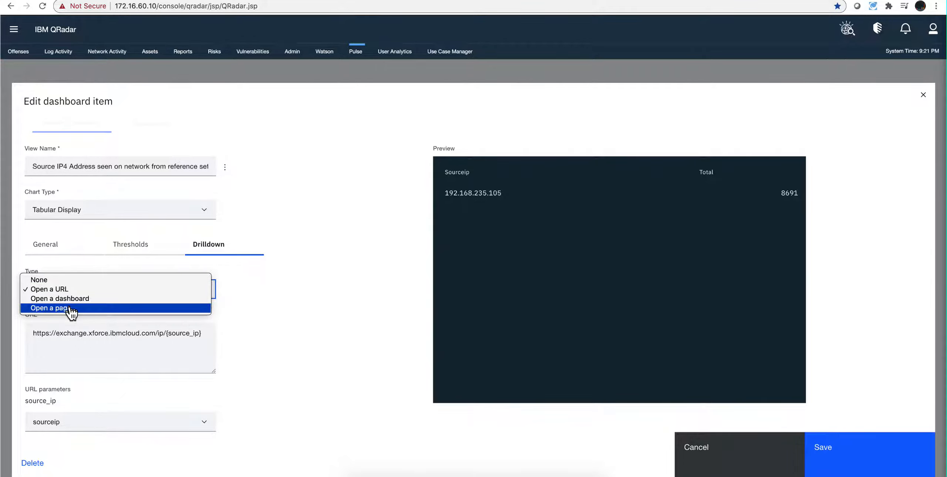
pyautogui.click(308, 275)
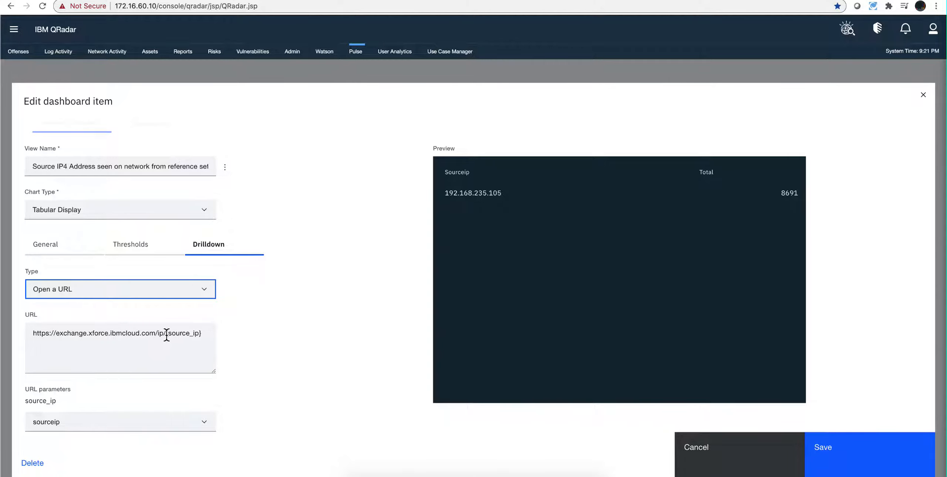
pyautogui.moveTo(167, 334); pyautogui.dragTo(199, 336)
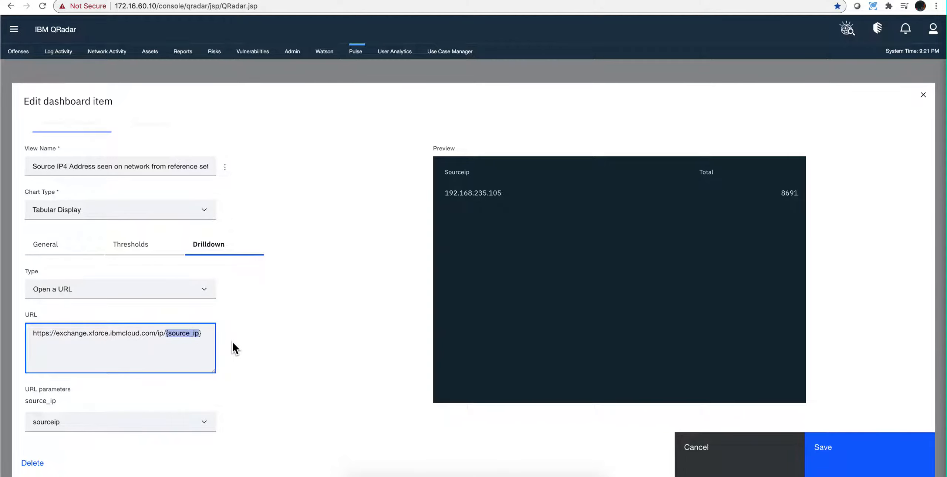
pyautogui.click(186, 337)
pyautogui.click(204, 422)
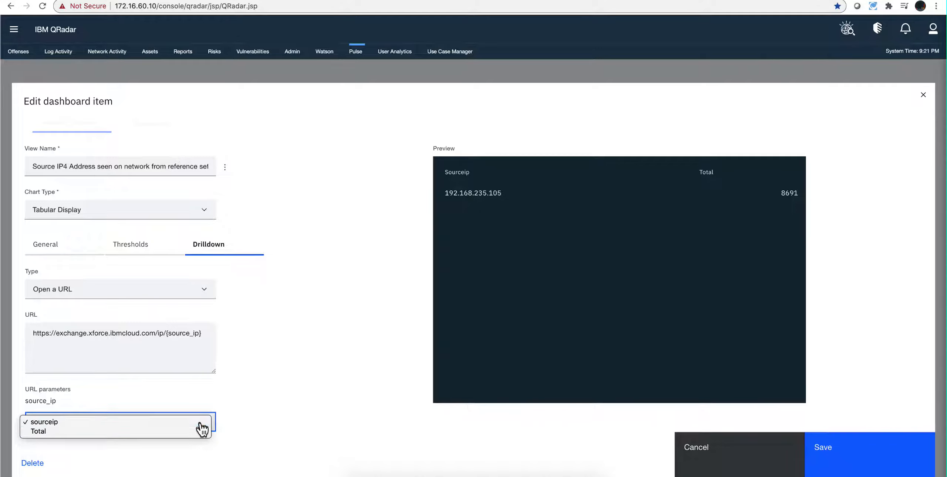
pyautogui.click(200, 423)
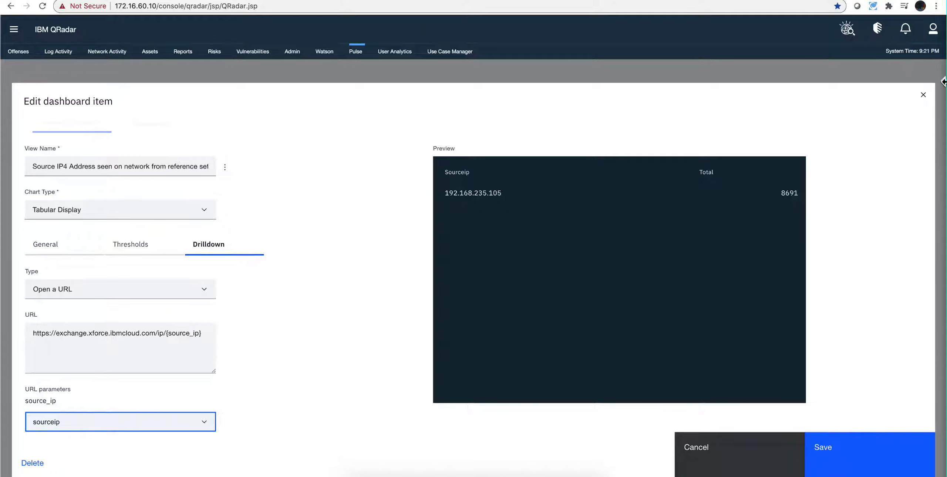
pyautogui.click(923, 95)
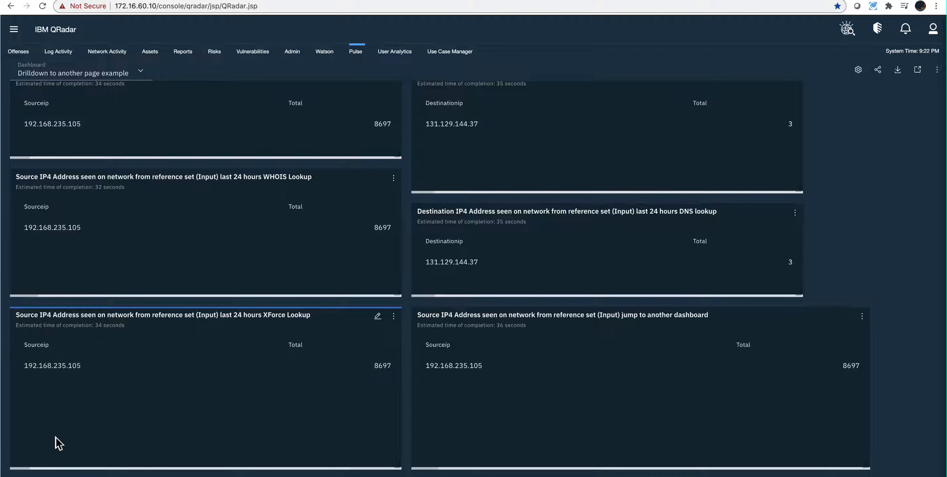
# Step: Drill down on the XForce Lookup source IP again, review the item's drilldown type options, and cancel the edit
pyautogui.click(40, 369)
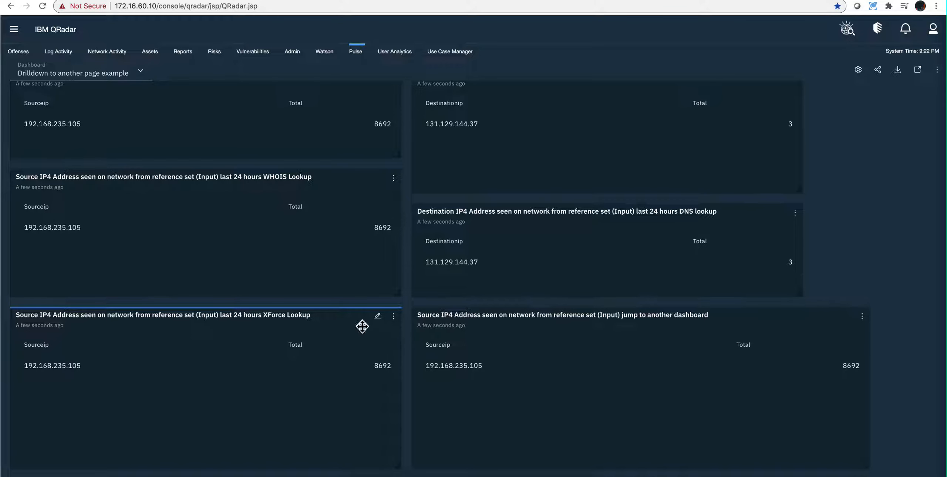
pyautogui.click(380, 317)
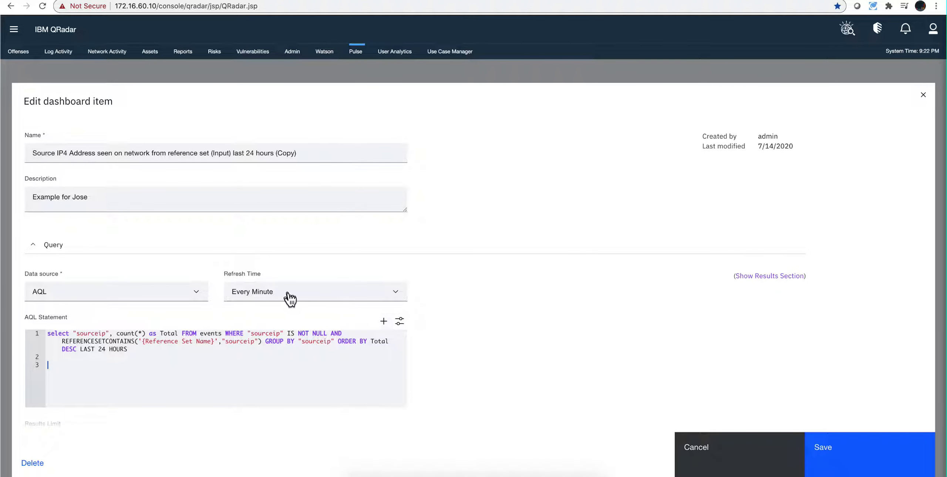
pyautogui.scroll(-10, 216, 317)
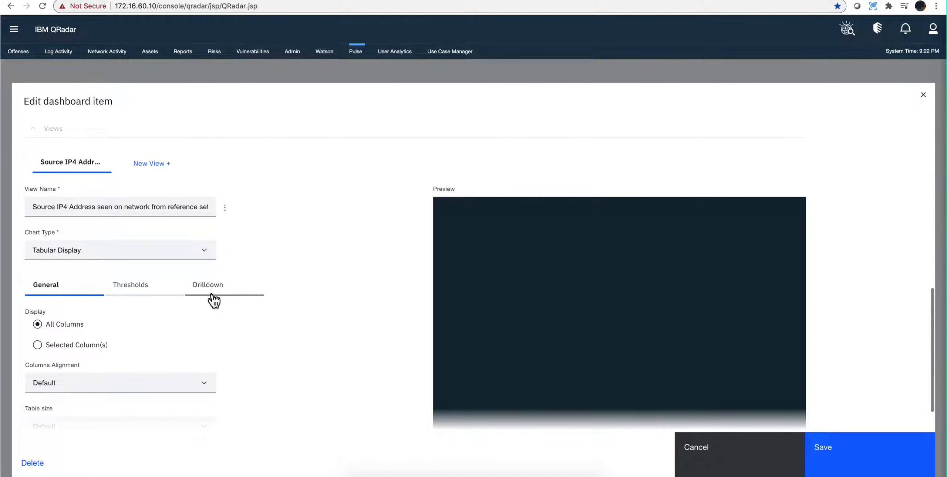
pyautogui.click(212, 293)
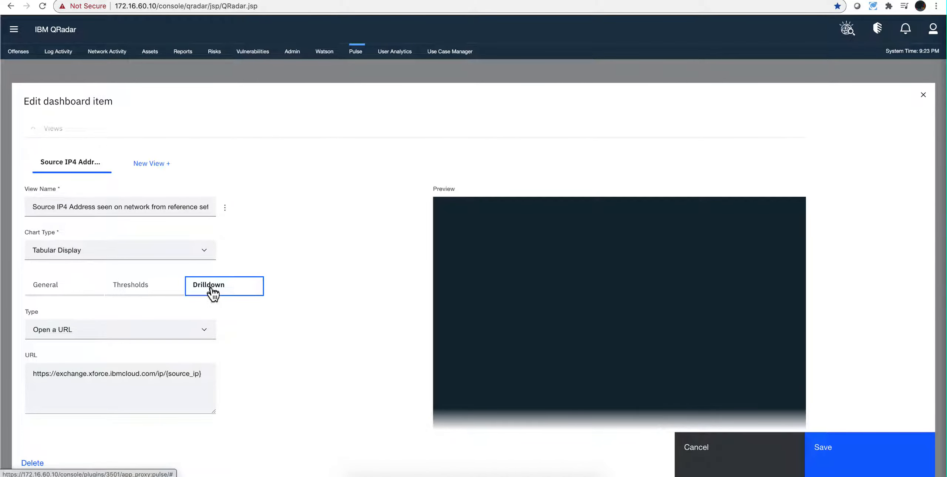
pyautogui.click(204, 330)
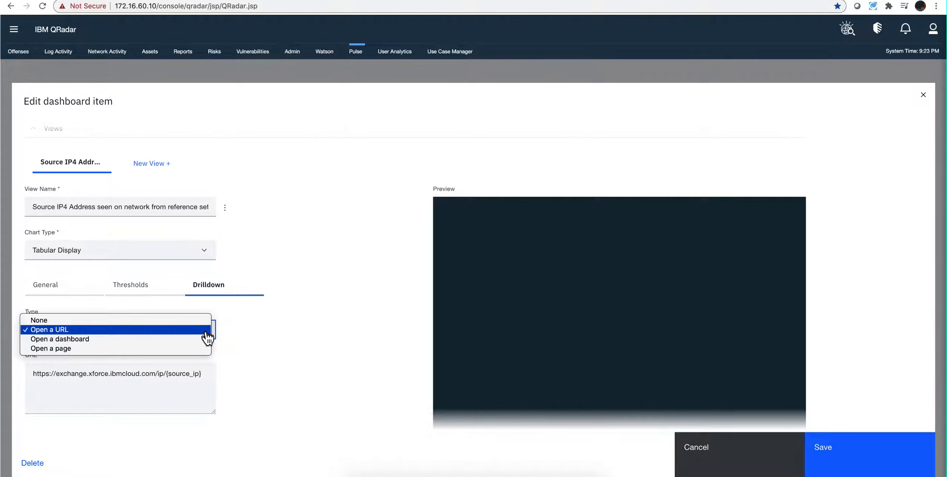
pyautogui.click(327, 331)
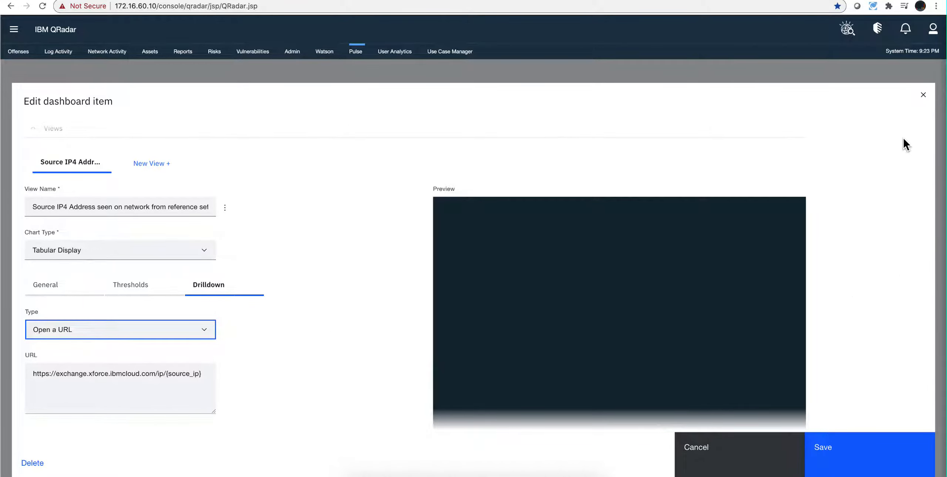
pyautogui.click(717, 450)
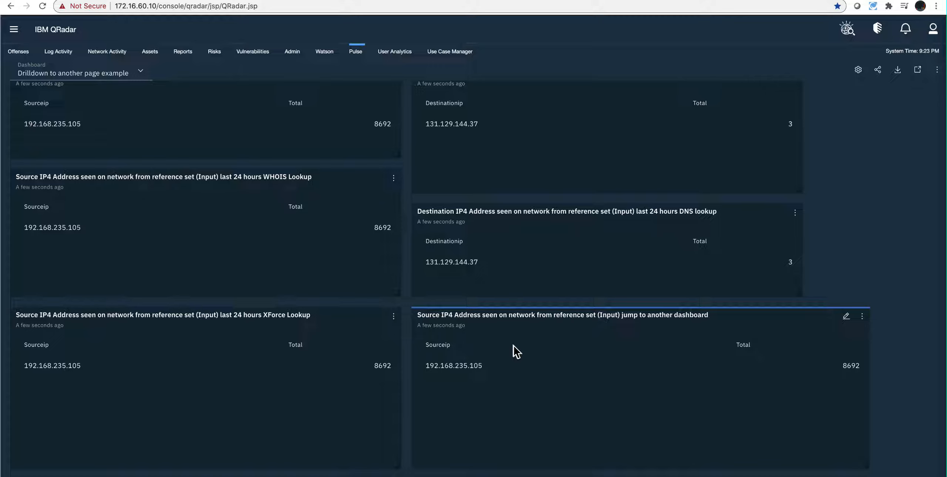
# Step: Drill down on source IP 192.168.235.105 in the "jump to another dashboard" card to view its map location, and return to the original dashboard
pyautogui.click(457, 368)
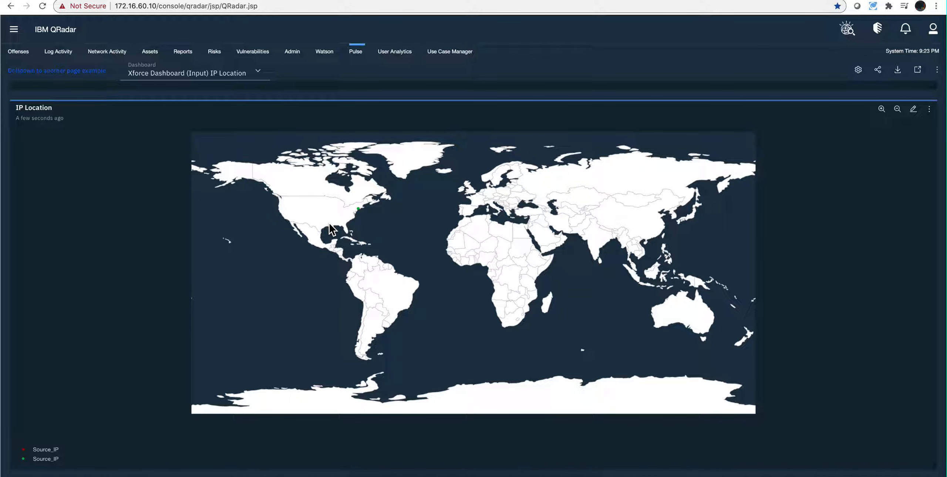
pyautogui.moveTo(361, 210)
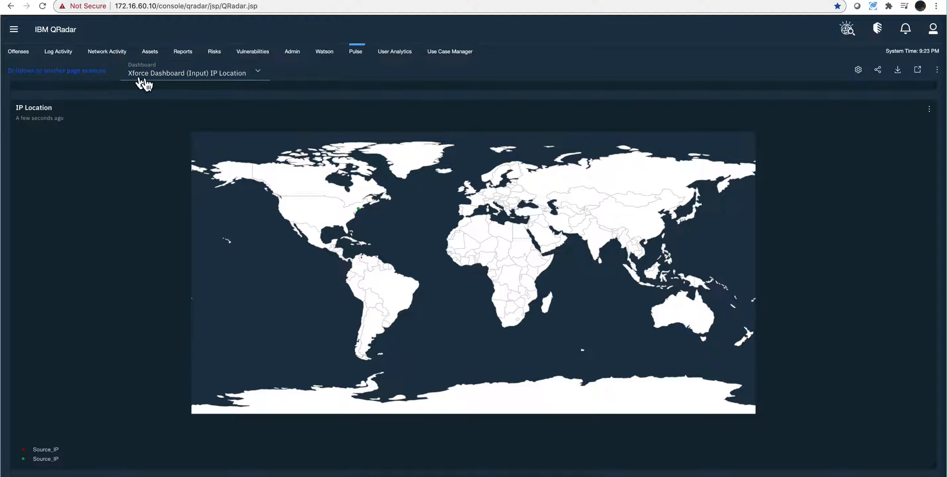
pyautogui.click(65, 73)
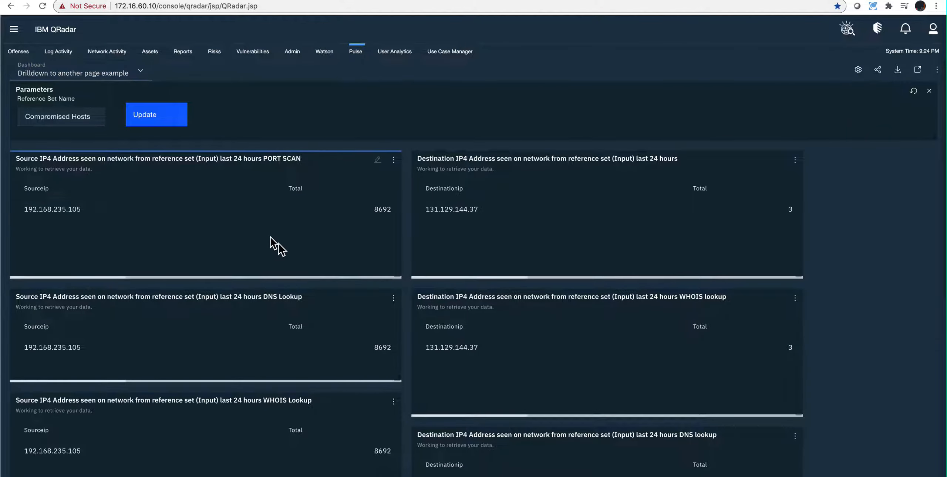
# Step: Open the "jump to another dashboard" item for editing and display its view's drilldown settings
pyautogui.scroll(-6, 279, 243)
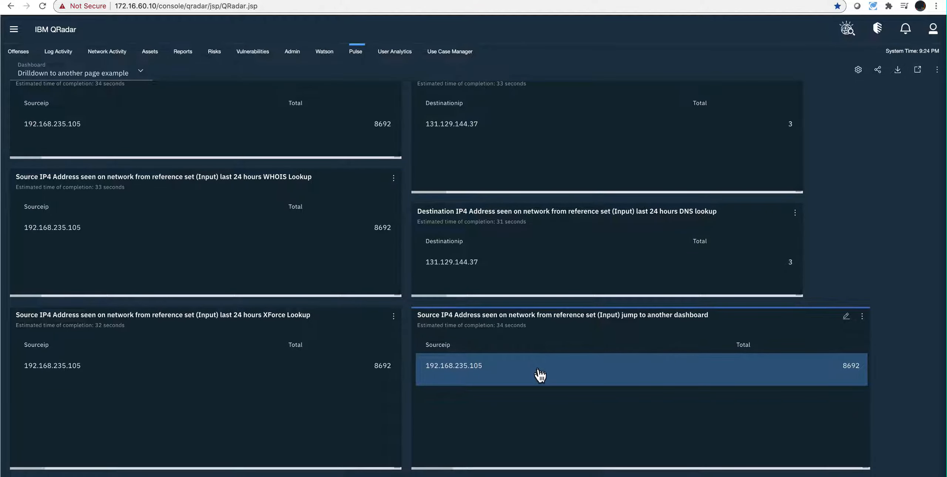
pyautogui.click(848, 314)
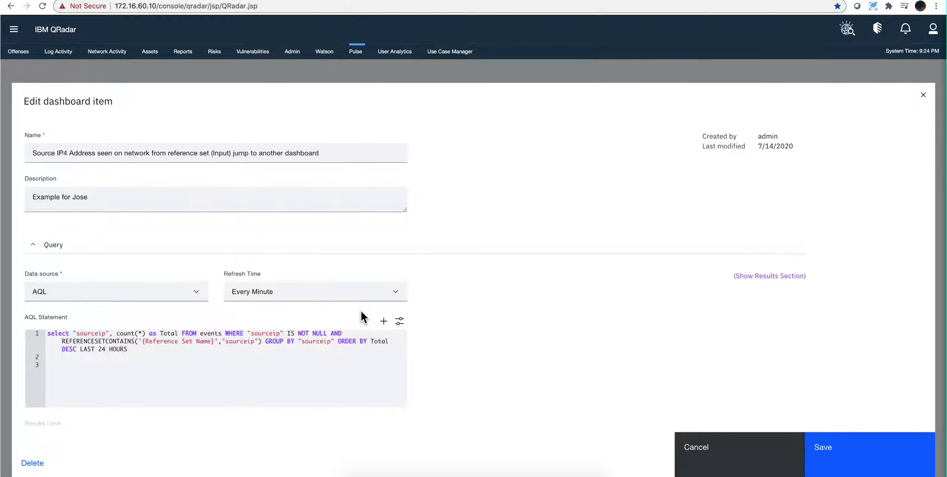
pyautogui.scroll(-7, 361, 315)
pyautogui.scroll(-3, 361, 311)
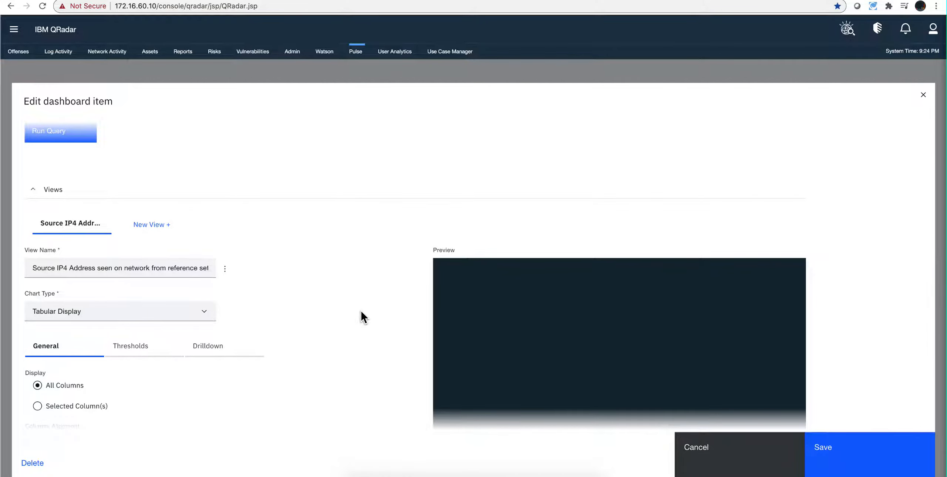
pyautogui.scroll(-3, 361, 309)
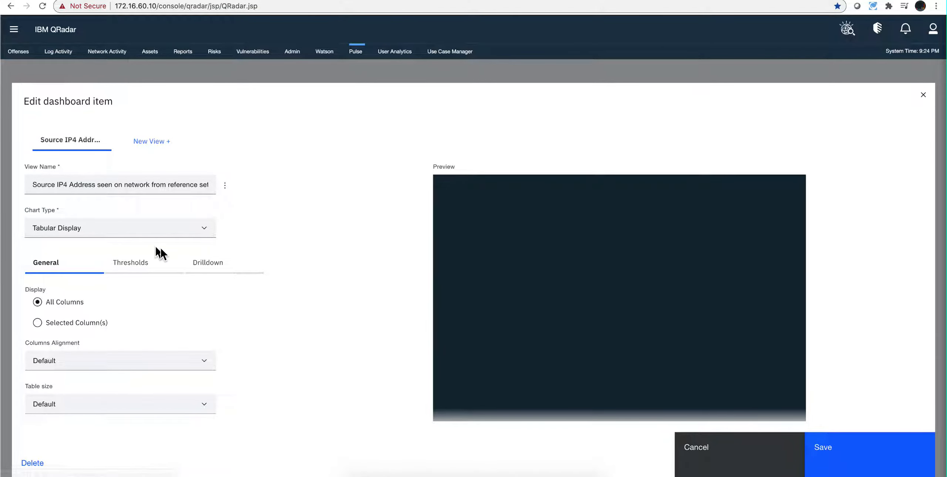
pyautogui.click(208, 265)
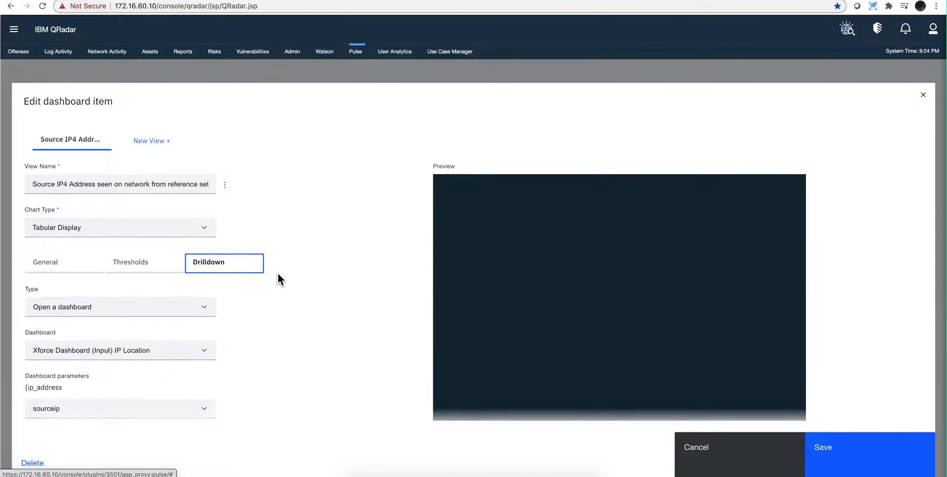
pyautogui.scroll(-1, 277, 272)
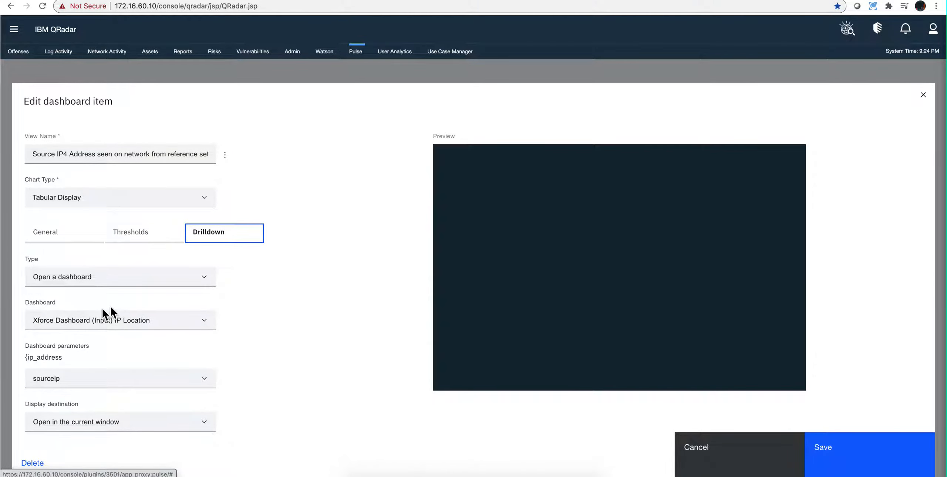
# Step: Review the available target dashboards and drilldown types, keeping Open a dashboard and Xforce Dashboard (Input) IP Location
pyautogui.click(208, 325)
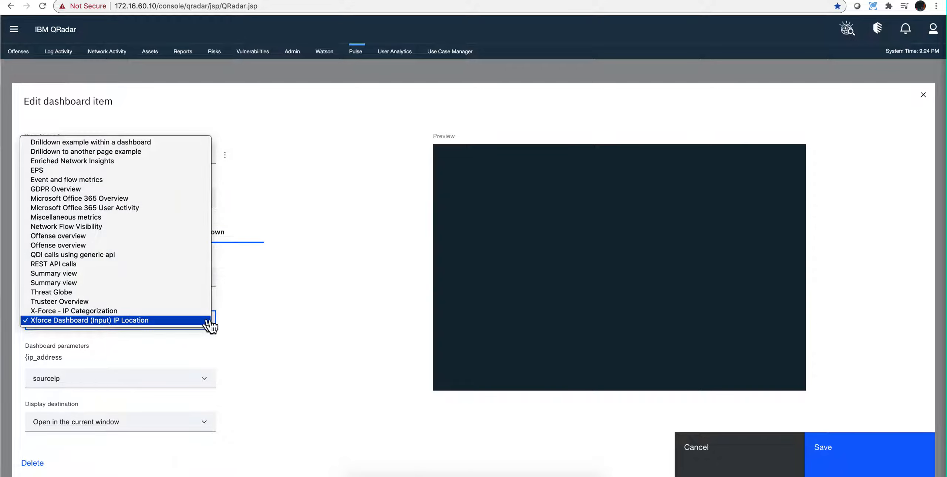
pyautogui.click(255, 310)
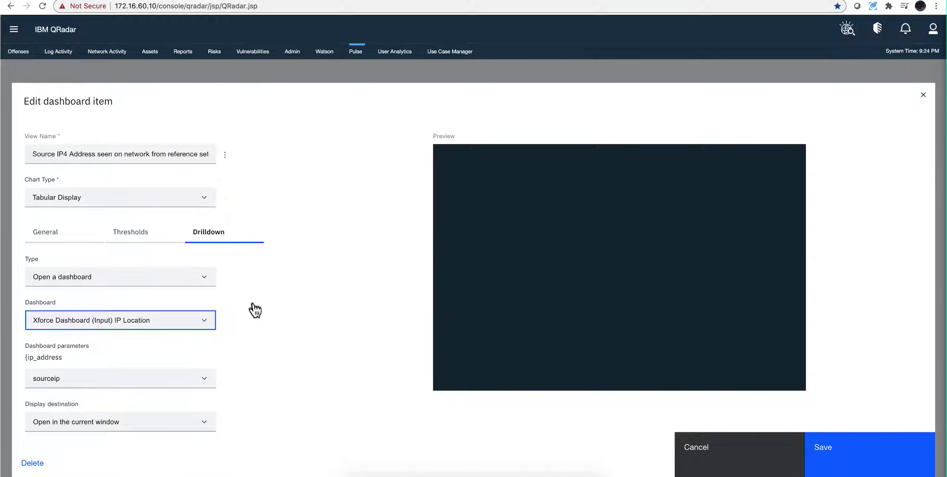
pyautogui.click(205, 282)
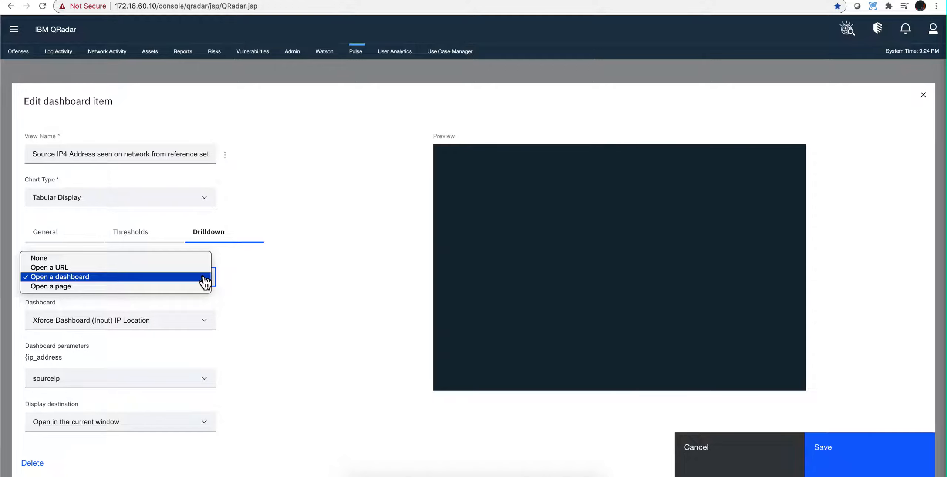
pyautogui.click(204, 277)
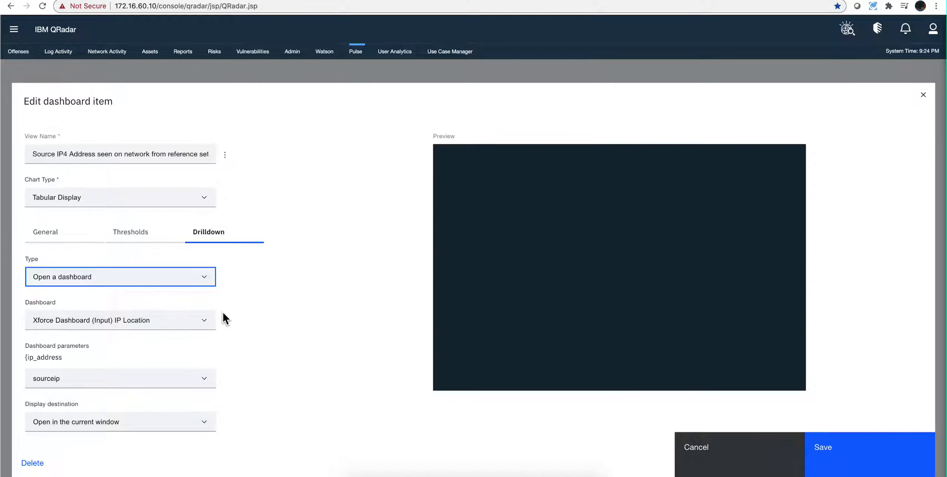
pyautogui.click(204, 323)
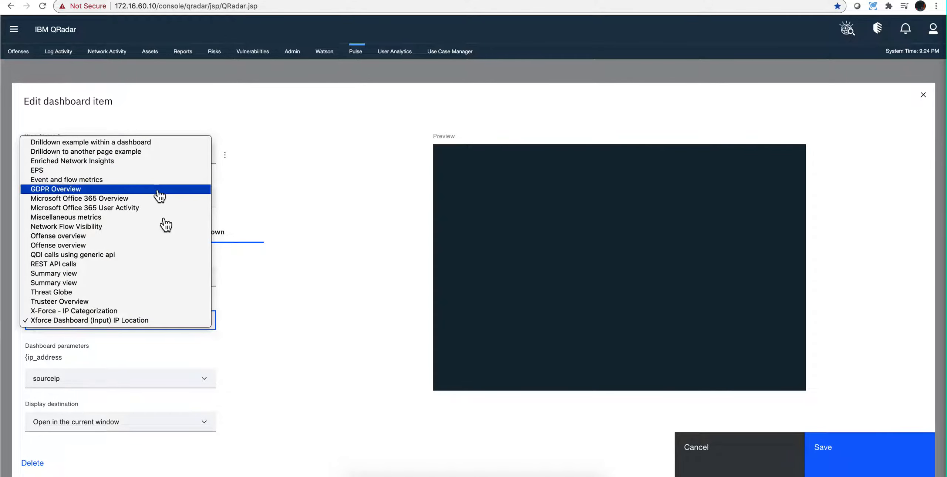
pyautogui.click(332, 364)
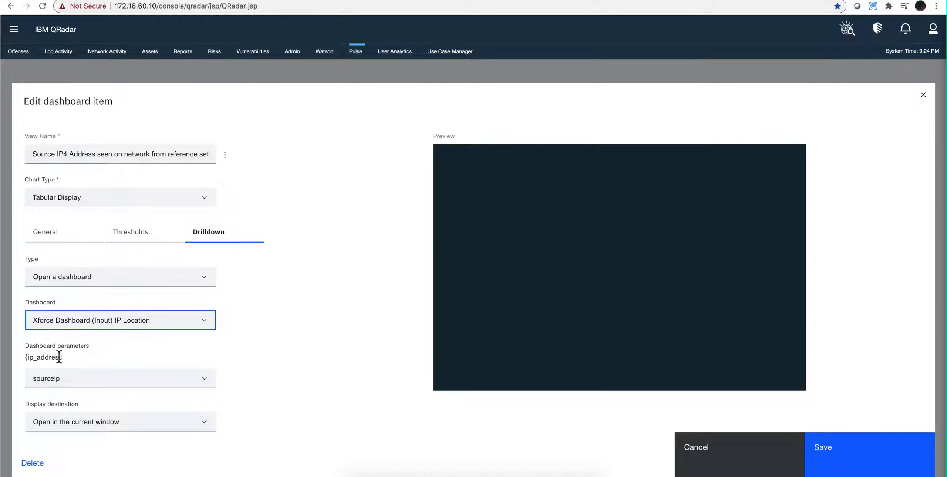
# Step: Review the ip_address parameter's column choices and the display destination options, and cancel the item edit
pyautogui.click(201, 384)
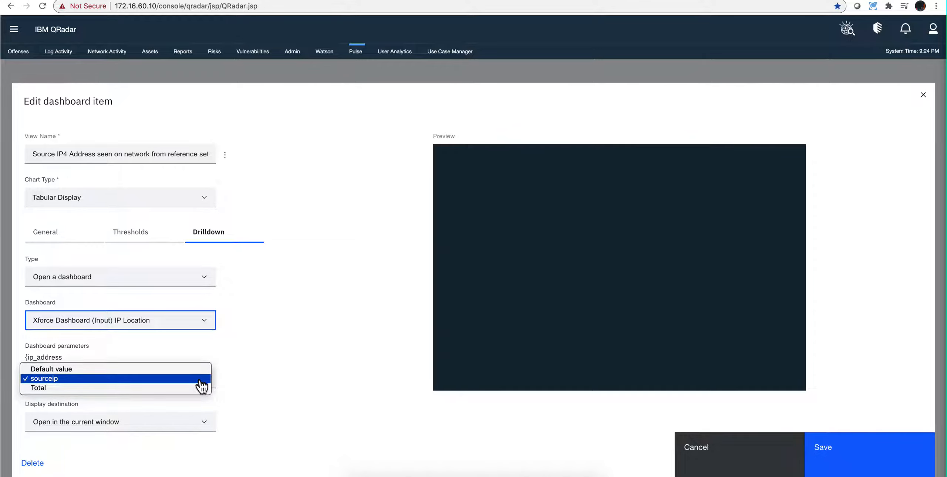
pyautogui.click(200, 381)
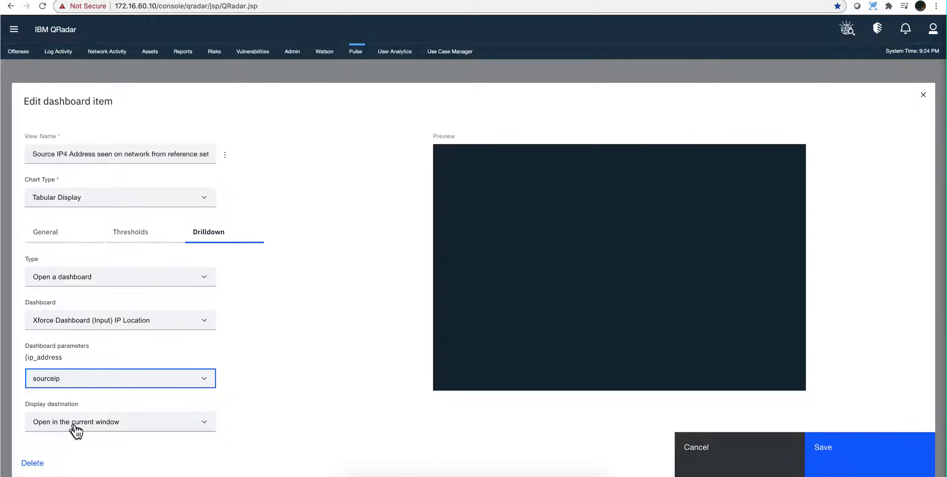
pyautogui.click(207, 429)
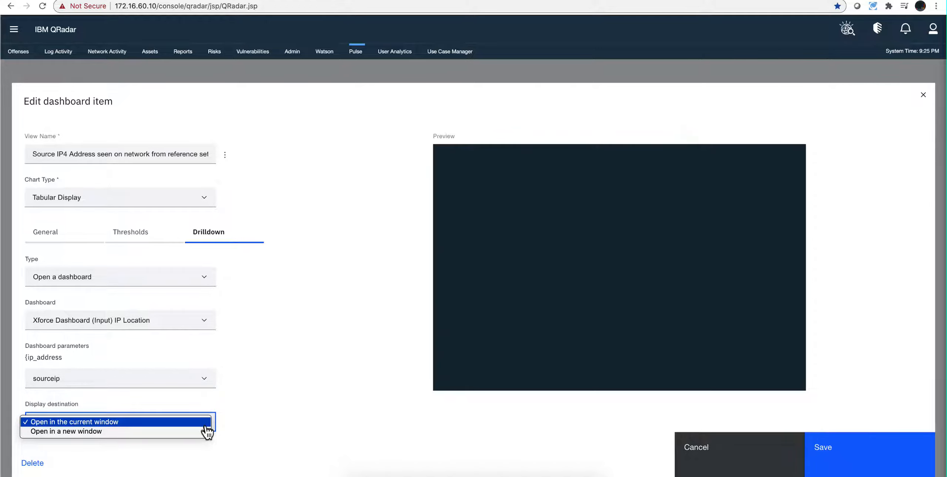
pyautogui.click(239, 400)
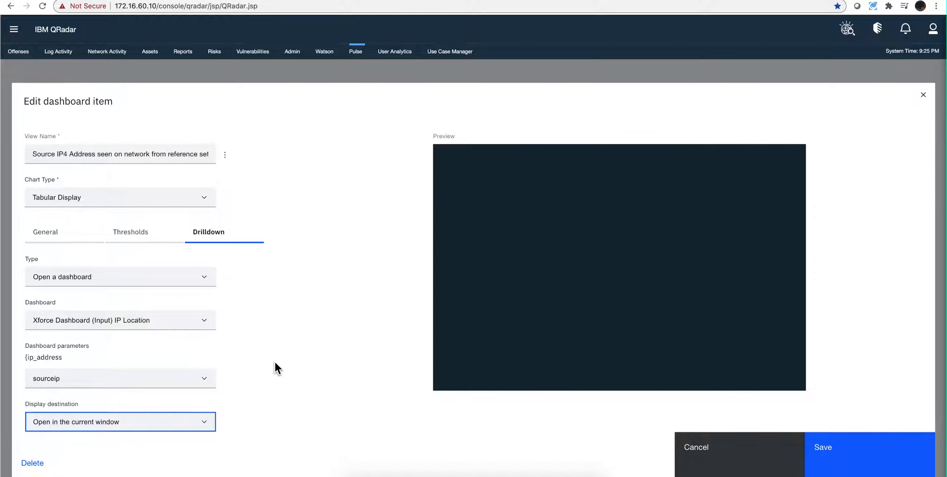
pyautogui.click(741, 450)
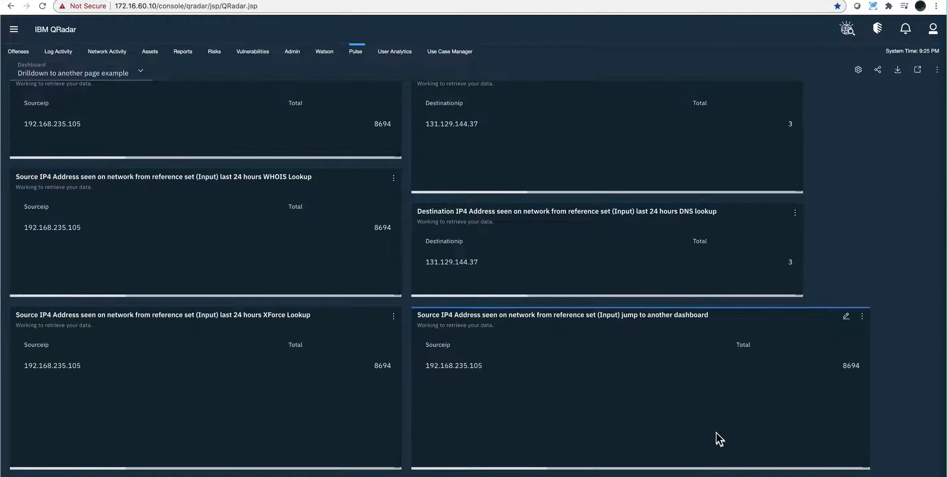
# Step: Drill down on destination IP 131.129.144.37 in the DNS lookup card to view its DNS record, and return to the dashboard
pyautogui.scroll(1, 666, 349)
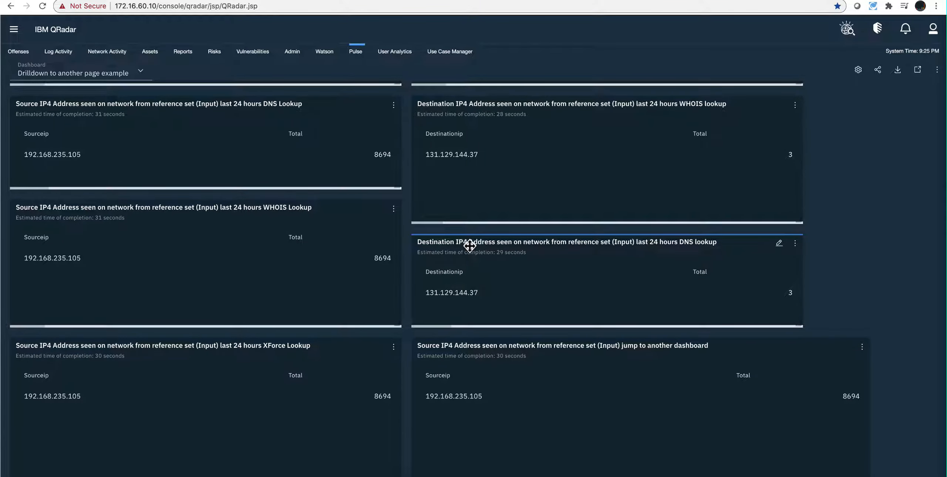
pyautogui.click(471, 294)
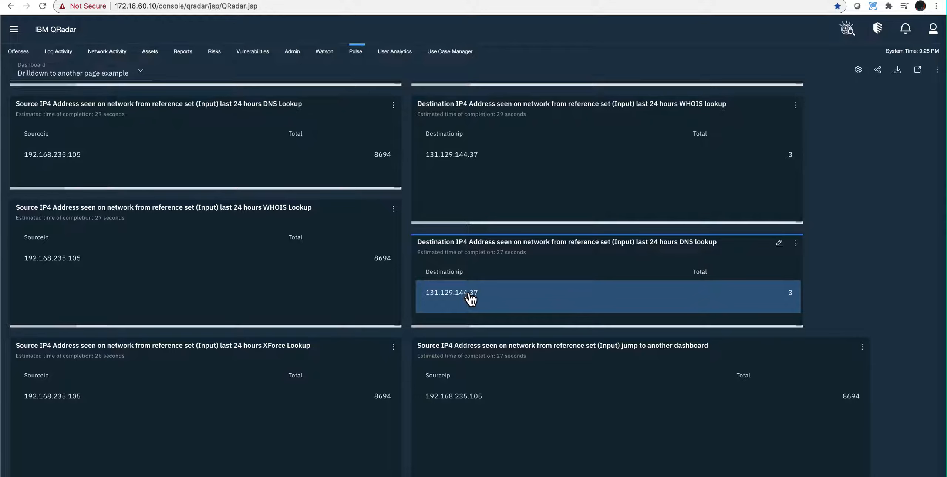
pyautogui.click(469, 292)
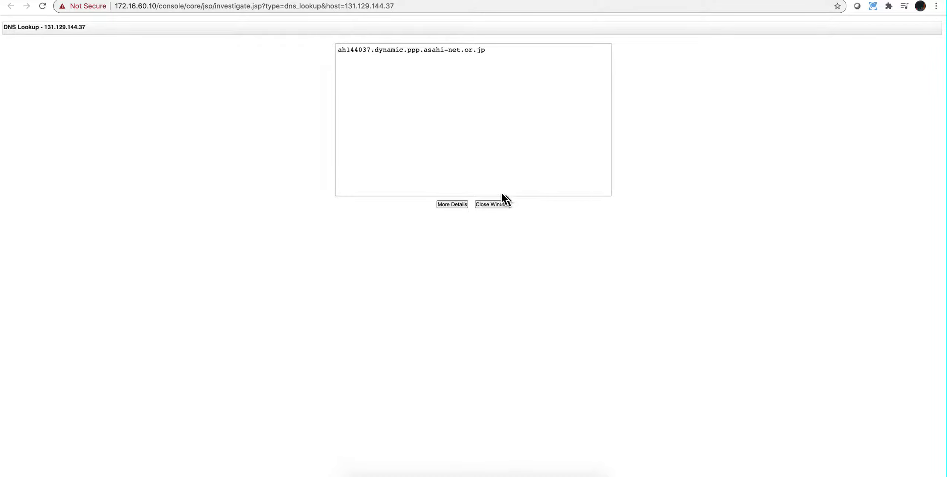
pyautogui.click(269, 1)
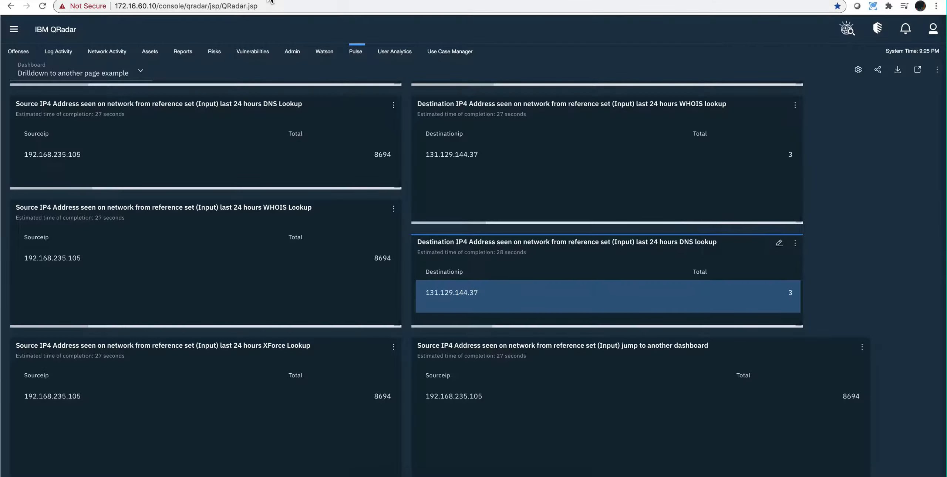
# Step: Open the destination IP DNS lookup item for editing and display its view's drilldown settings
pyautogui.click(779, 247)
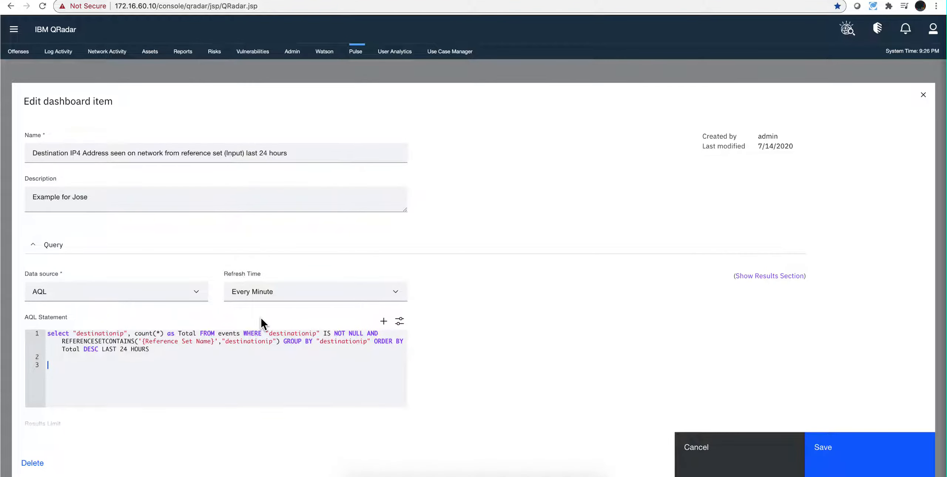
pyautogui.scroll(-10, 227, 331)
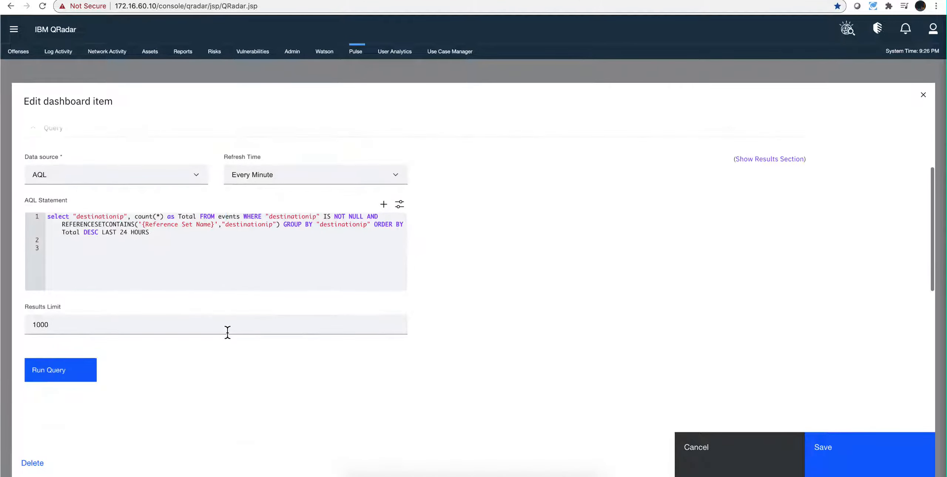
pyautogui.scroll(-3, 227, 331)
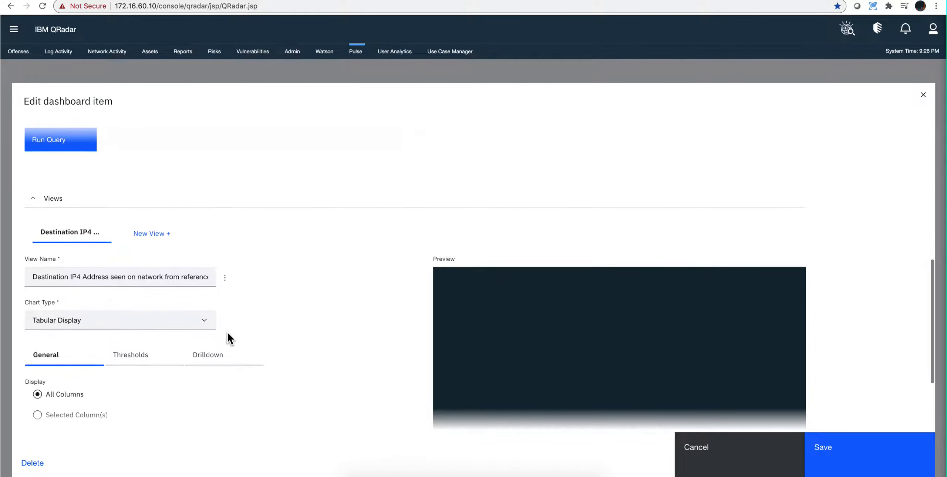
pyautogui.click(211, 318)
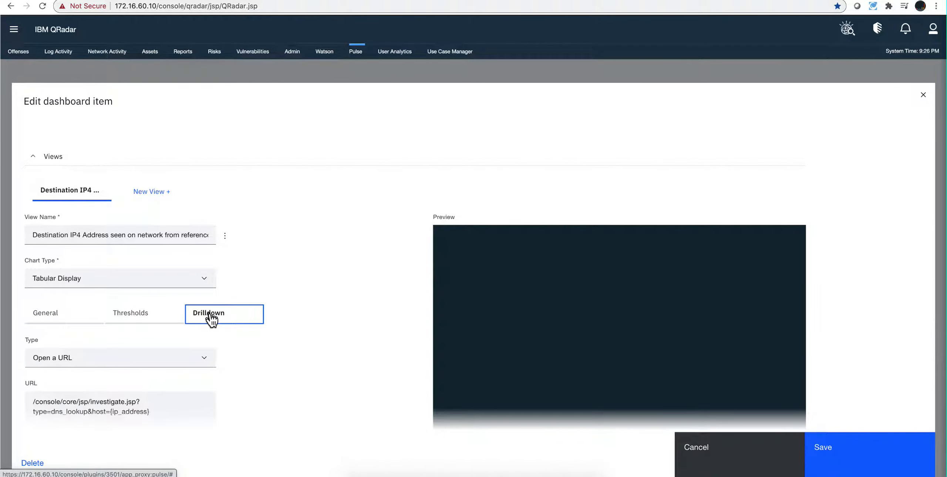
pyautogui.scroll(-1, 209, 366)
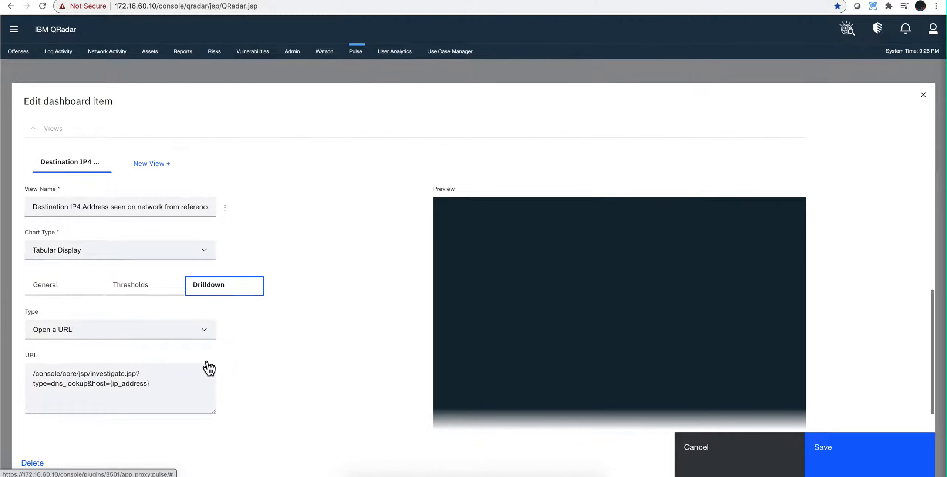
# Step: Review the drilldown type options, keeping Open a URL, and examine the DNS lookup URL and its {ip_address} placeholder
pyautogui.click(200, 330)
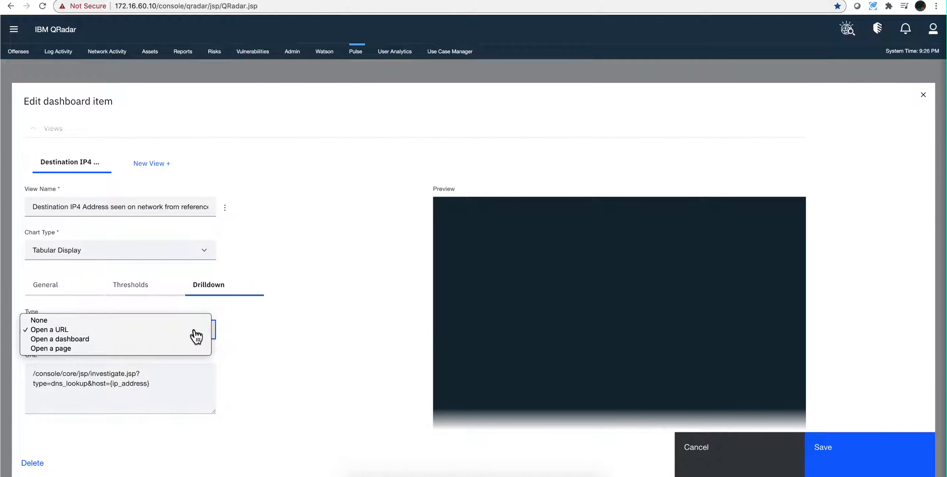
pyautogui.click(195, 331)
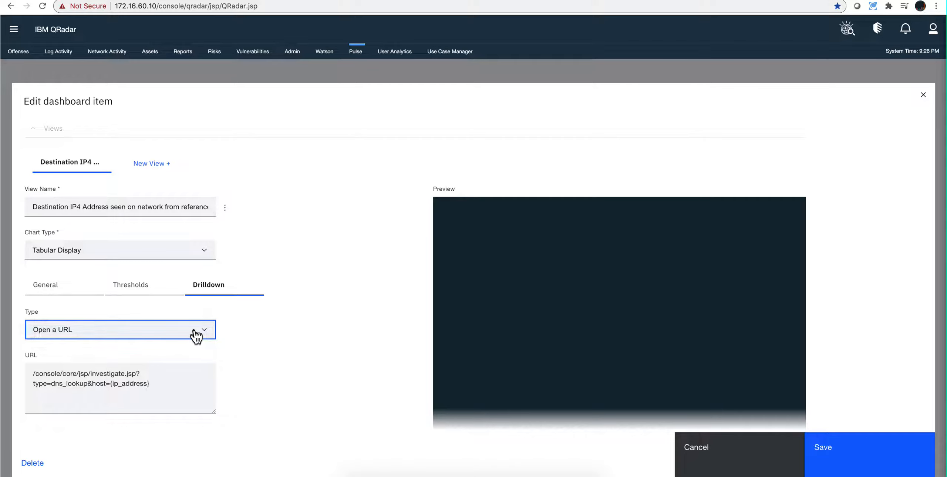
pyautogui.click(151, 383)
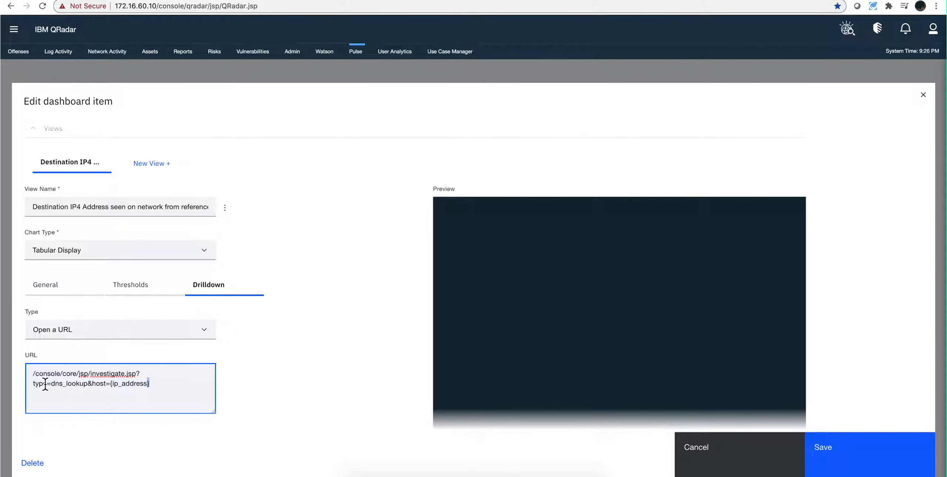
pyautogui.moveTo(34, 375); pyautogui.dragTo(116, 378)
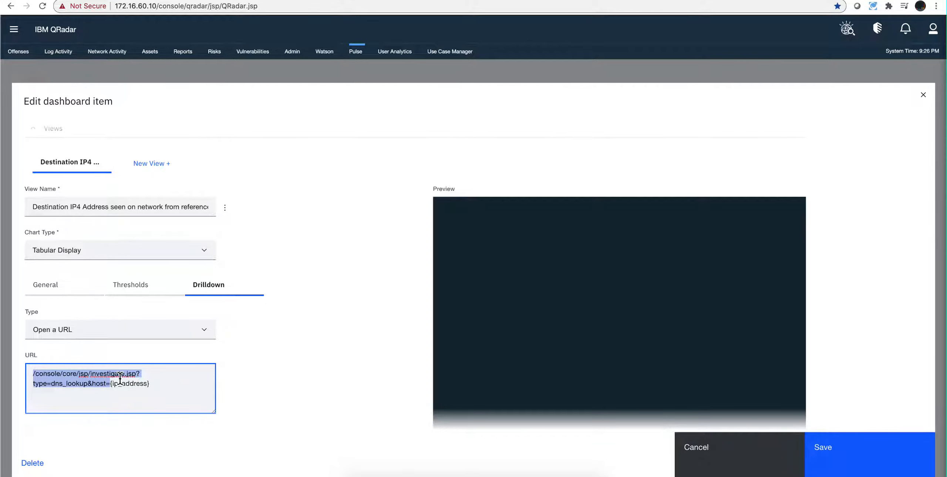
pyautogui.moveTo(110, 383); pyautogui.dragTo(33, 373)
pyautogui.click(269, 351)
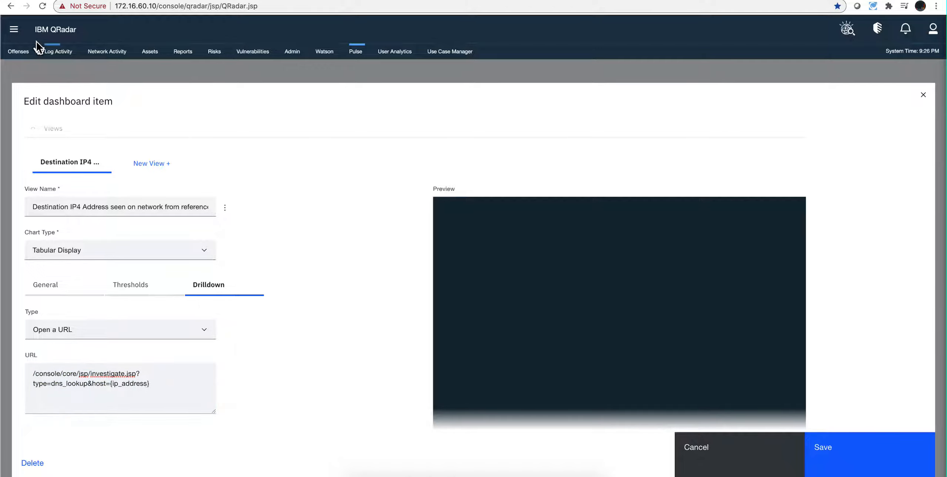
# Step: Pause the real-time events in Log Activity and run a DNS Lookup on source IP 192.168.80.16
pyautogui.click(58, 54)
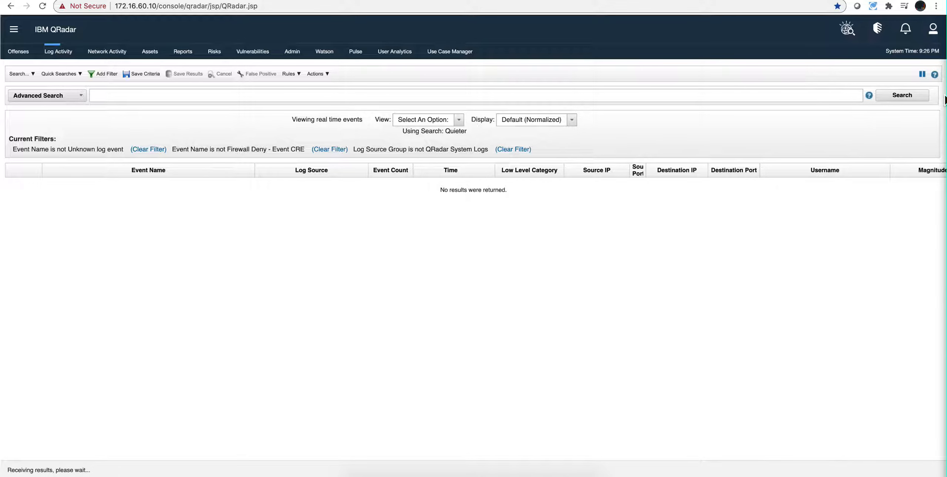
pyautogui.click(922, 75)
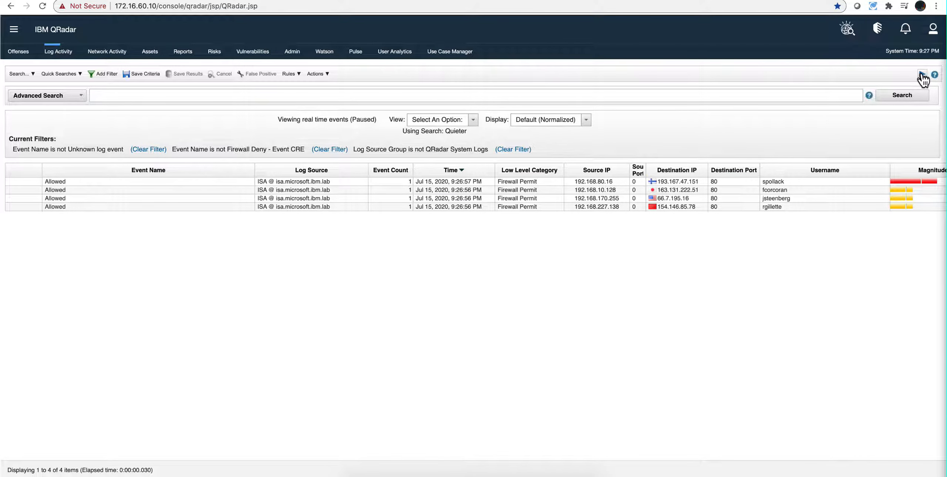
pyautogui.rightClick(587, 180)
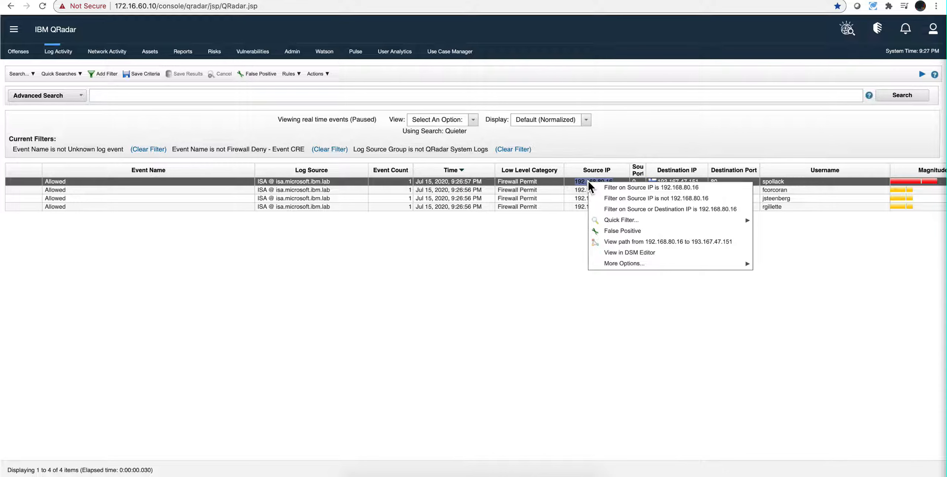
pyautogui.moveTo(622, 262)
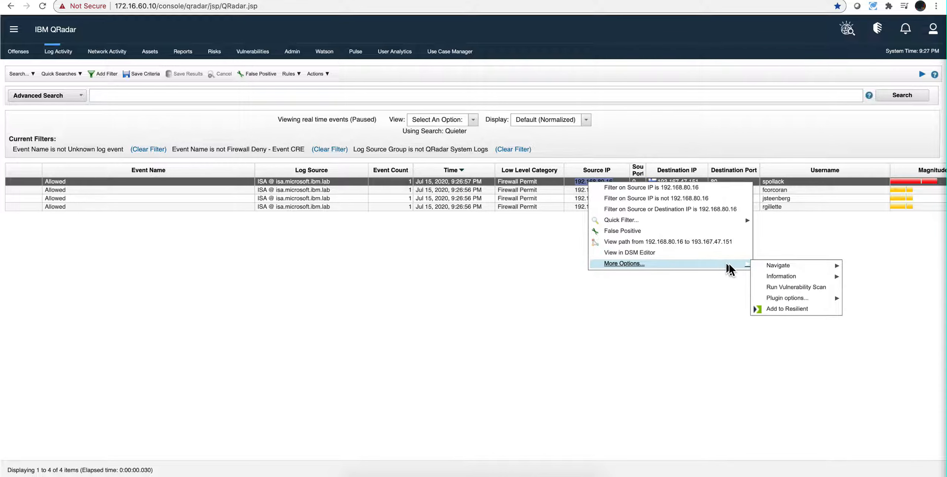
pyautogui.moveTo(790, 278)
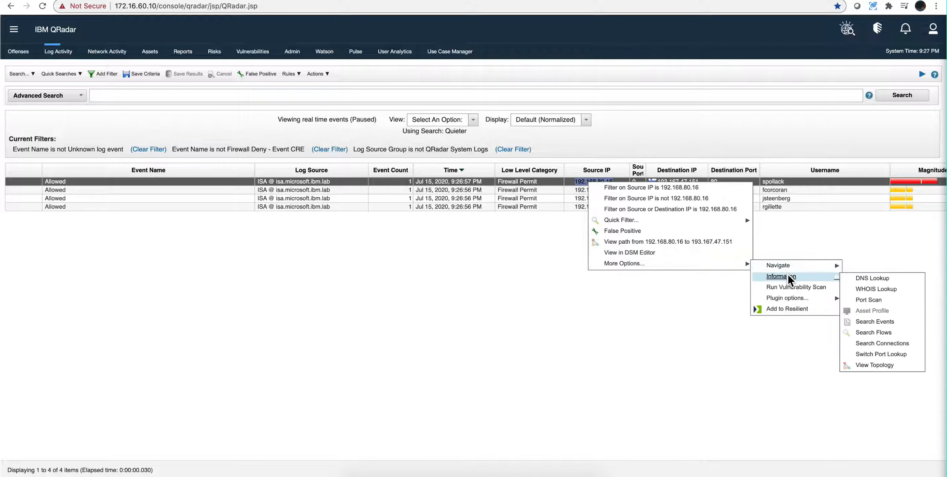
pyautogui.click(866, 278)
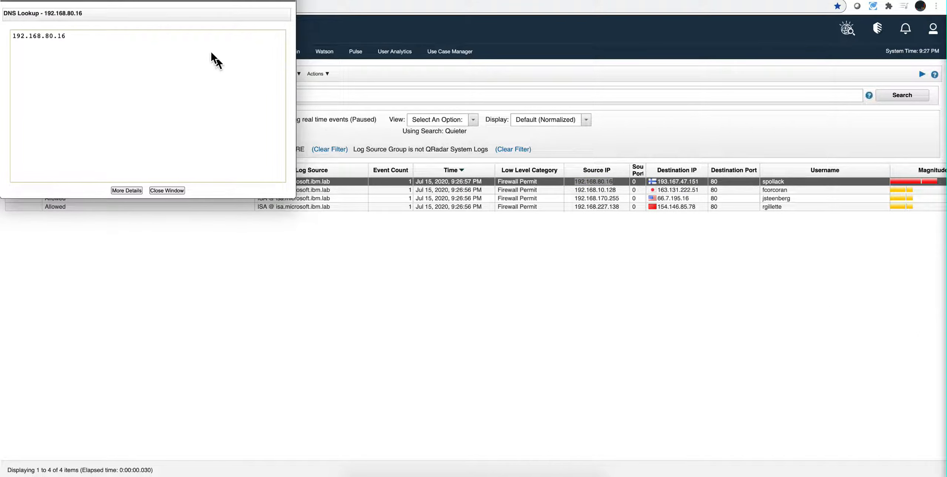
# Step: Examine the DNS lookup window's URL from the console address to the host value, and cancel the pending DNS lookup item edit in Pulse
pyautogui.moveTo(188, 0); pyautogui.dragTo(292, 125)
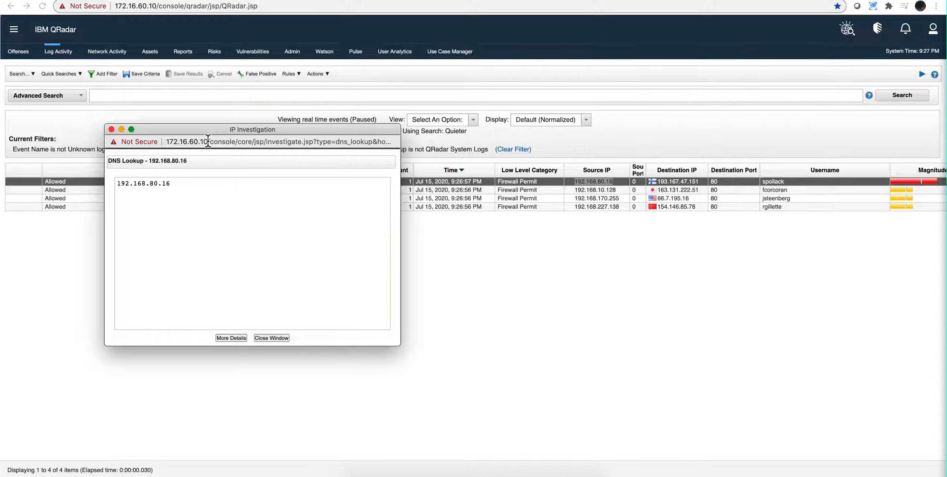
pyautogui.moveTo(211, 141); pyautogui.dragTo(165, 141)
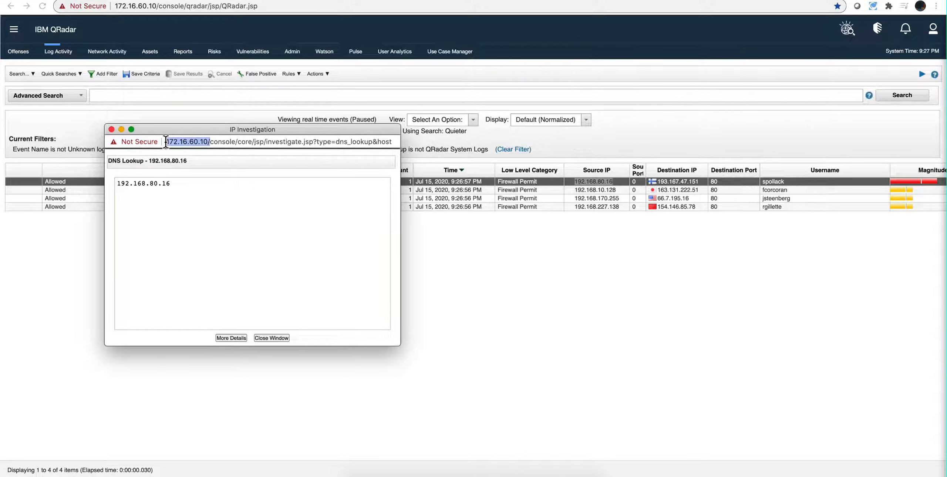
pyautogui.click(235, 142)
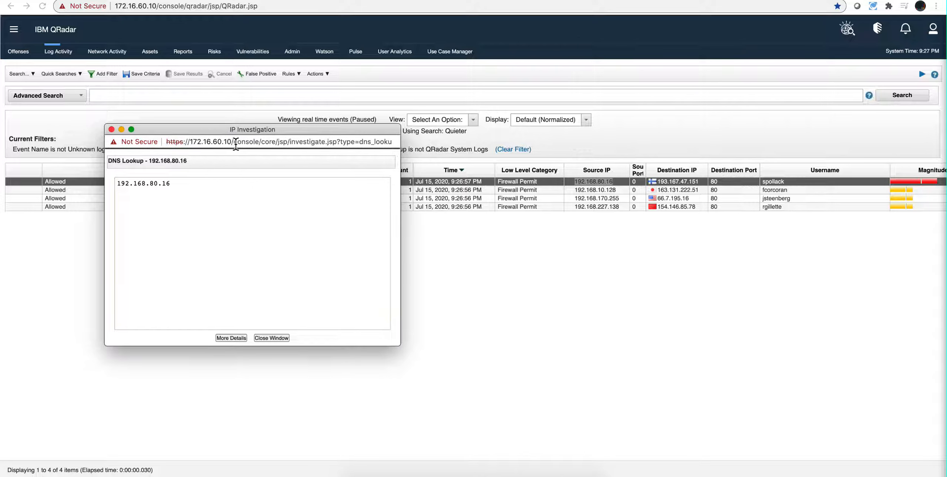
pyautogui.moveTo(234, 142); pyautogui.dragTo(407, 142)
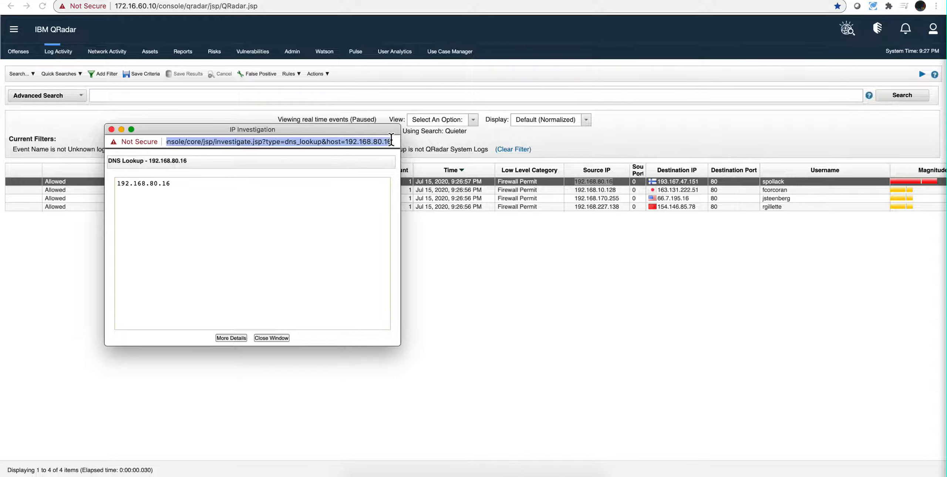
pyautogui.click(420, 226)
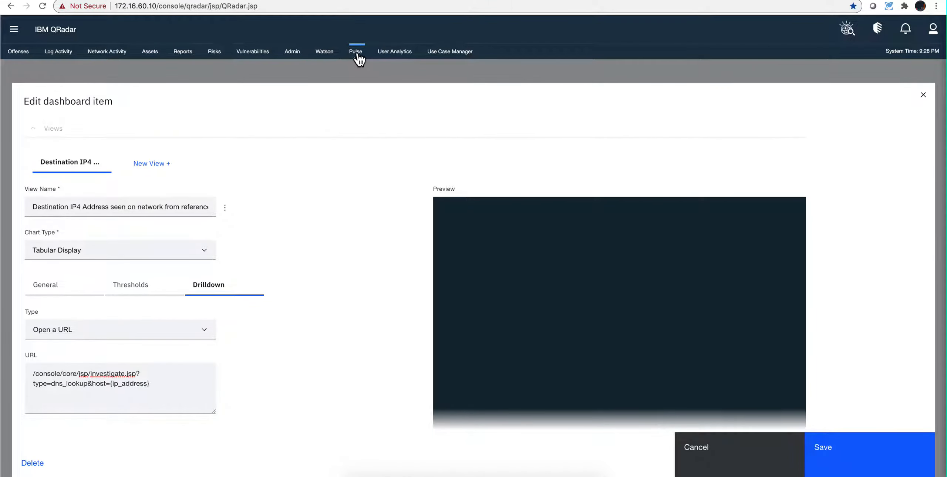
pyautogui.click(715, 466)
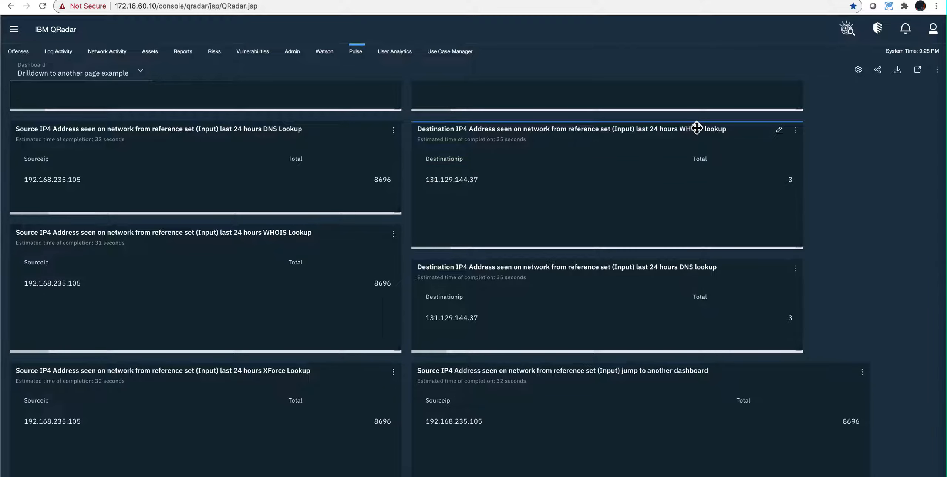
# Step: Review the destination IP WHOIS lookup item's drilldown URL and its ip_address parameter in edit mode, and cancel the edit
pyautogui.click(776, 129)
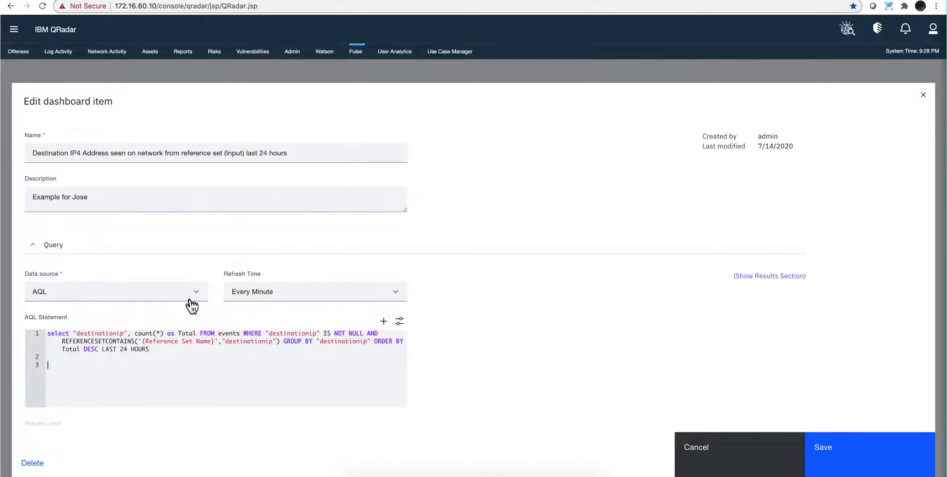
pyautogui.scroll(-15, 196, 292)
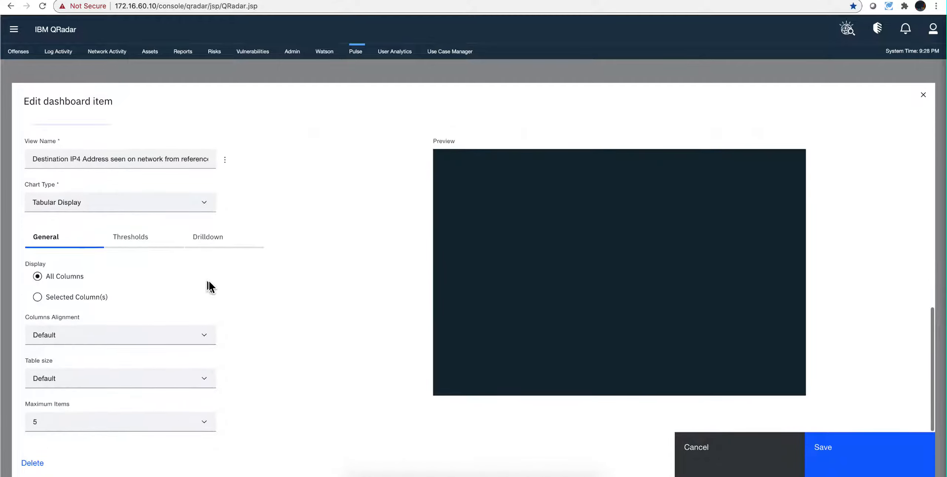
pyautogui.click(209, 241)
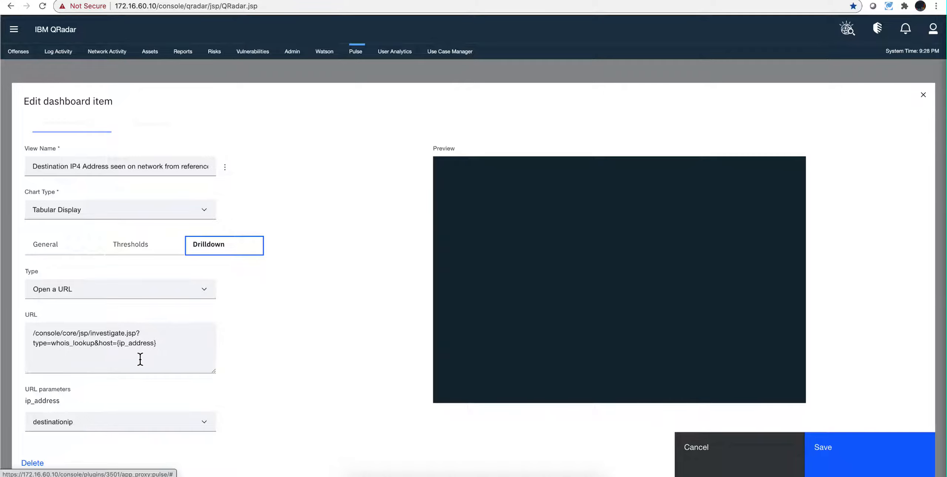
pyautogui.click(34, 332)
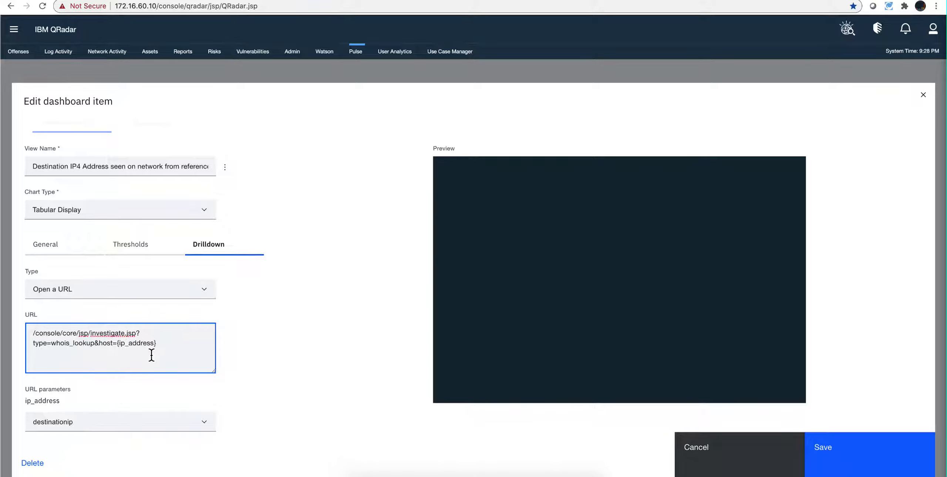
pyautogui.press('Tab')
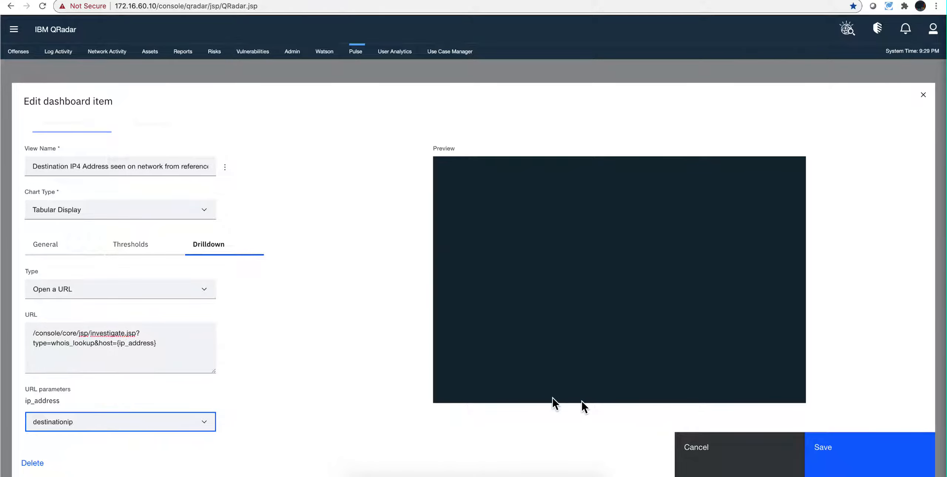
pyautogui.click(735, 459)
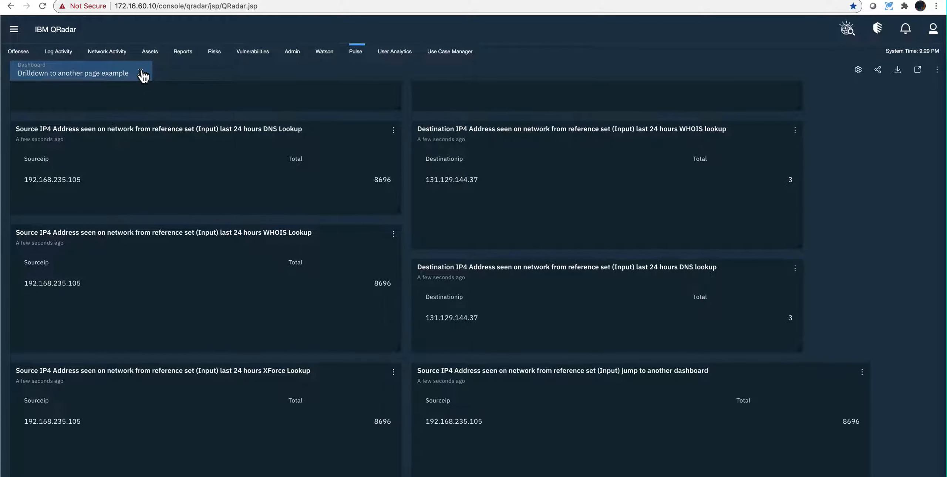
# Step: Switch to the EPS dashboard and display its Parameters card together with the EPS per log source table
pyautogui.click(141, 74)
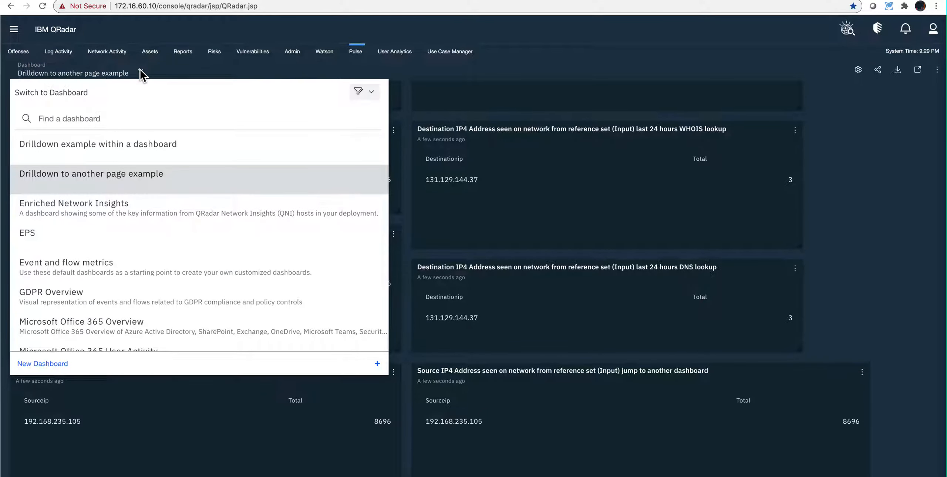
pyautogui.click(28, 236)
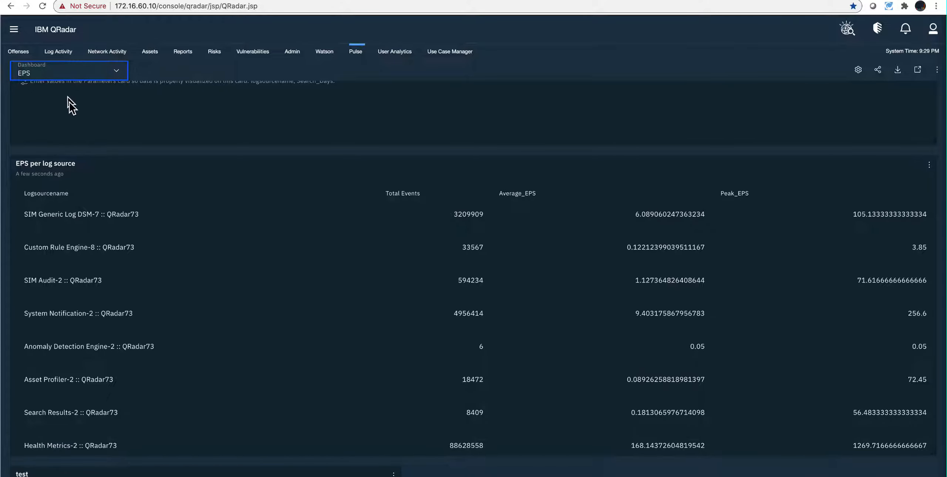
pyautogui.scroll(5, 104, 132)
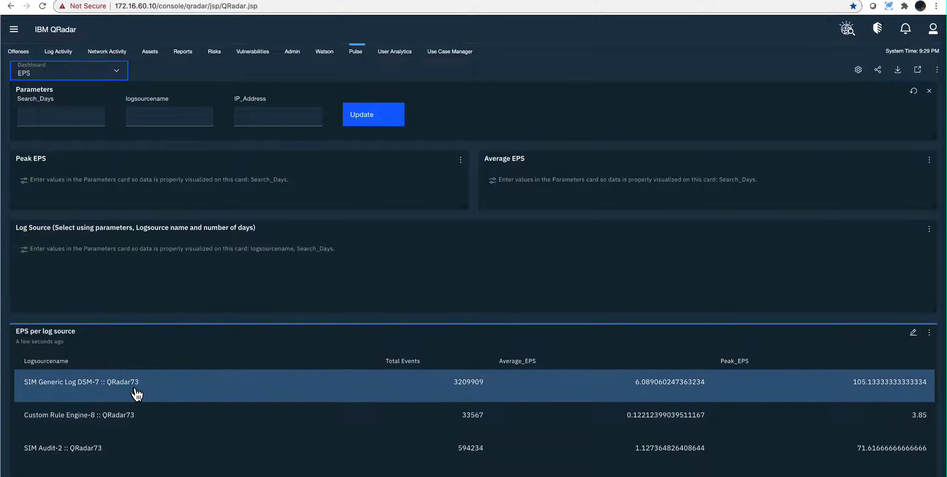
# Step: Drill down on the SIM Generic Log DSM-7 and Custom Rule Engine-8 rows to pass each log source name to the logsourcename parameter
pyautogui.moveTo(141, 384); pyautogui.dragTo(23, 389)
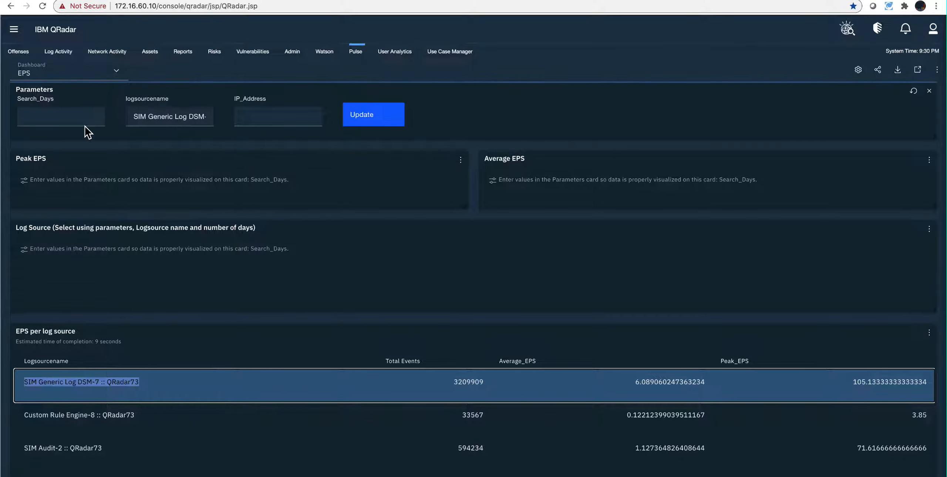
pyautogui.click(134, 117)
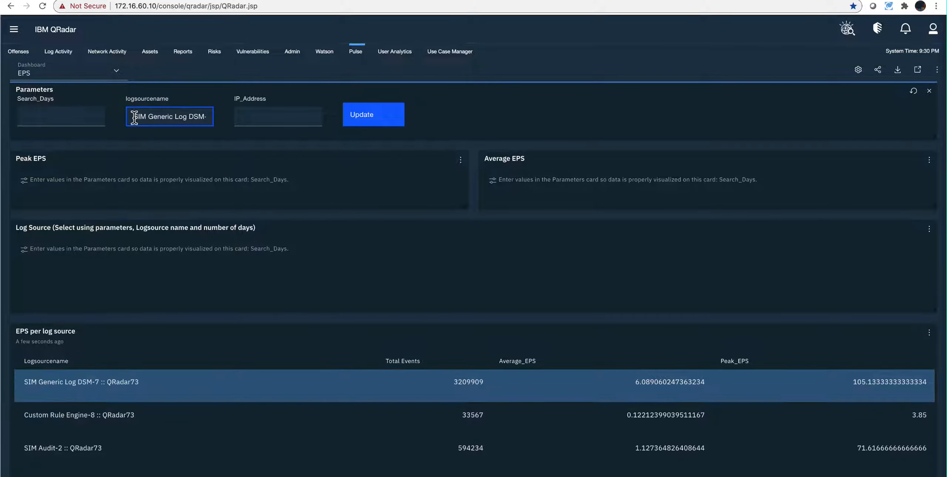
pyautogui.moveTo(132, 116); pyautogui.dragTo(232, 120)
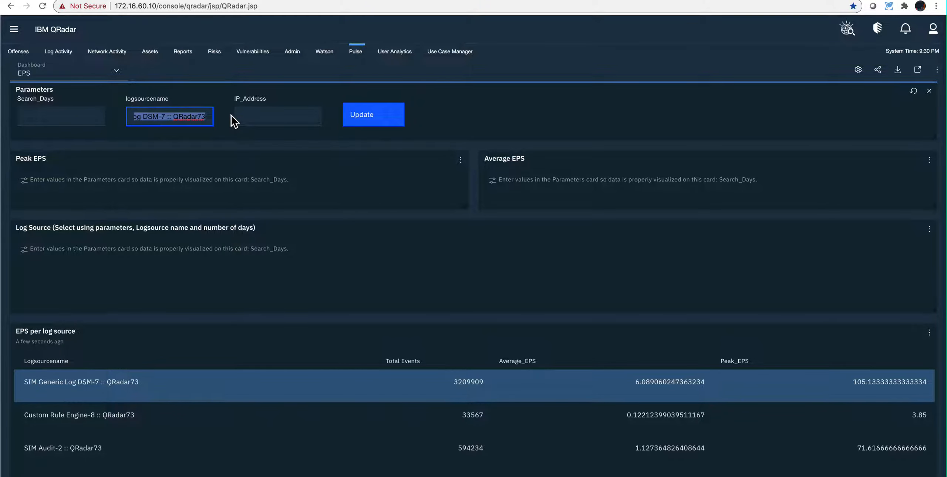
pyautogui.press('Right')
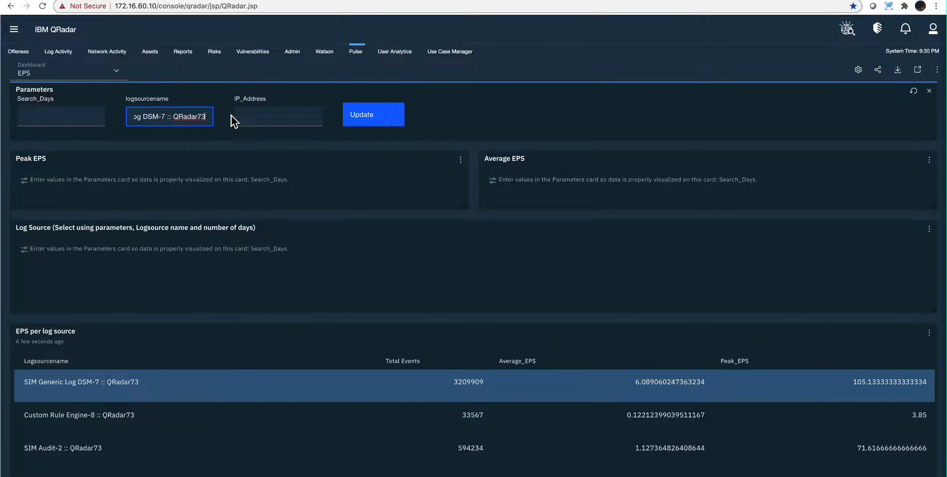
pyautogui.click(231, 115)
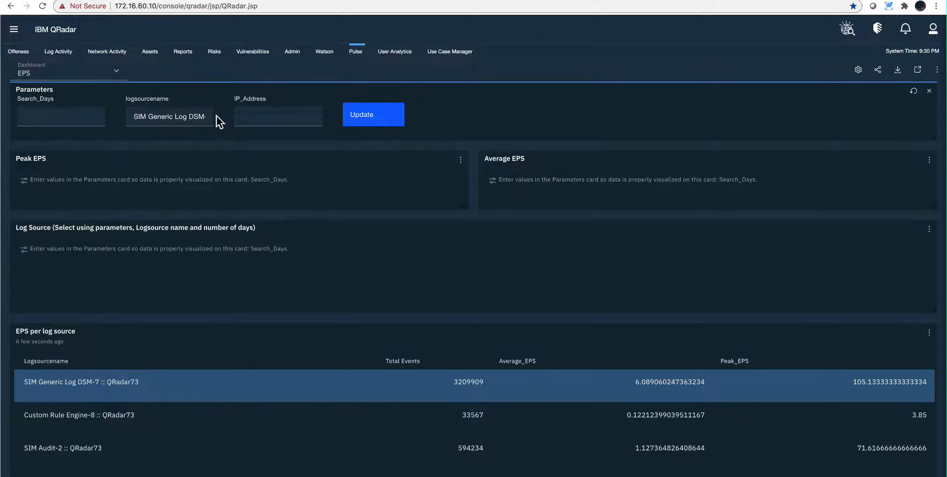
pyautogui.click(376, 121)
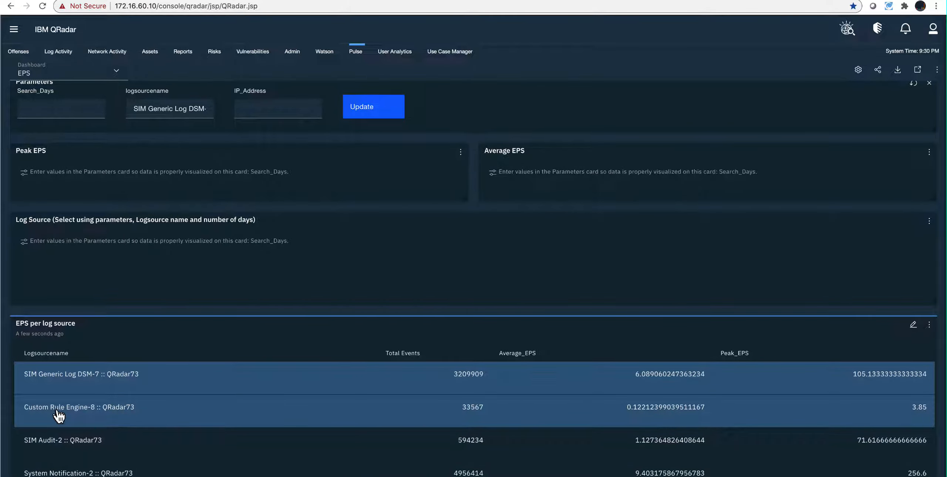
pyautogui.click(59, 415)
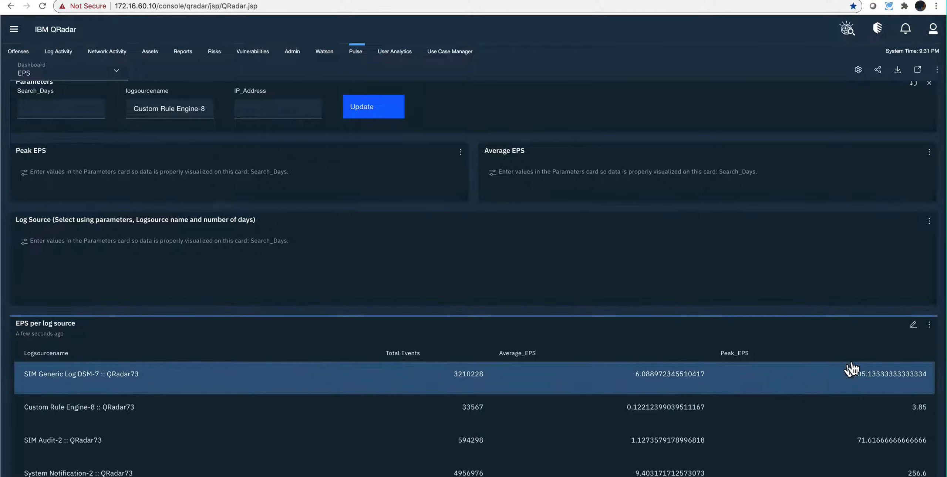
# Step: Open the EPS per log source item for editing and display its view's drilldown settings
pyautogui.click(913, 324)
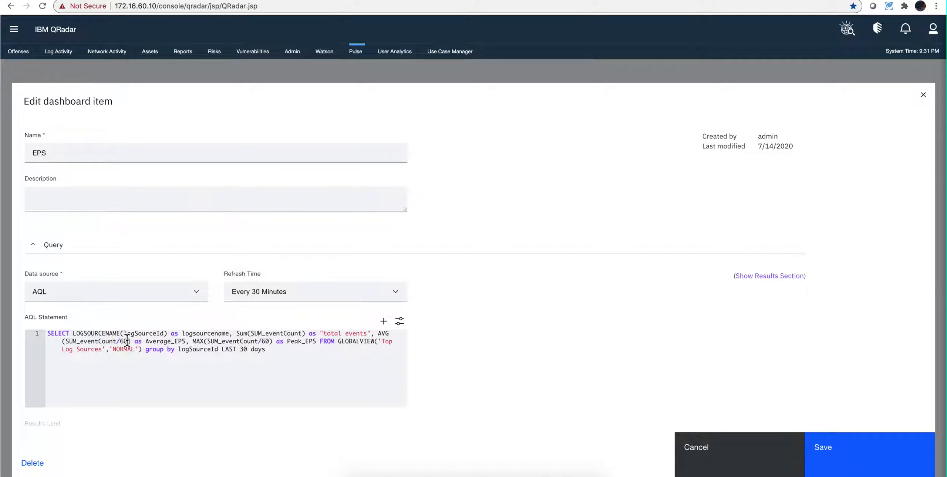
pyautogui.scroll(-10, 244, 341)
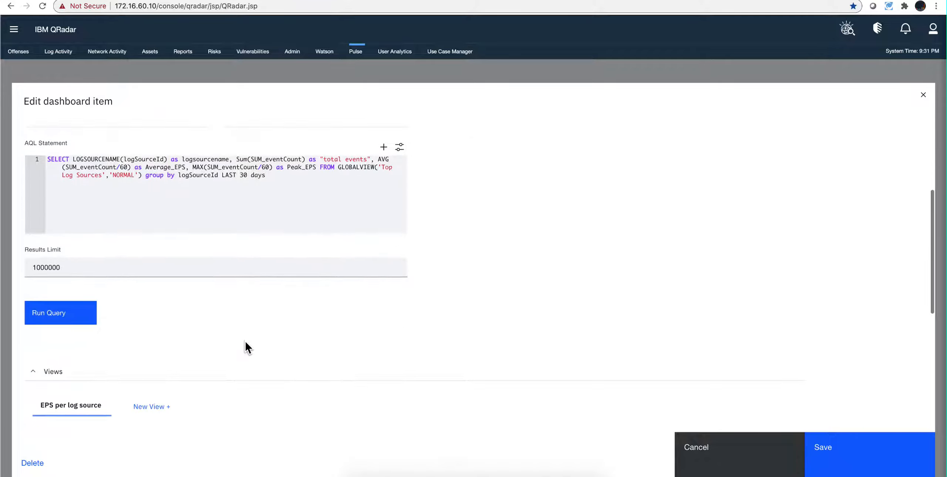
pyautogui.scroll(-1, 245, 340)
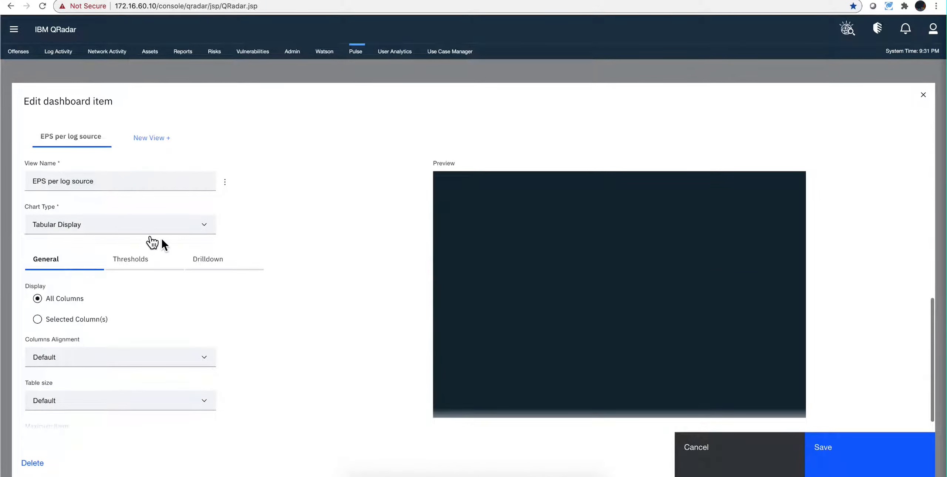
pyautogui.click(217, 263)
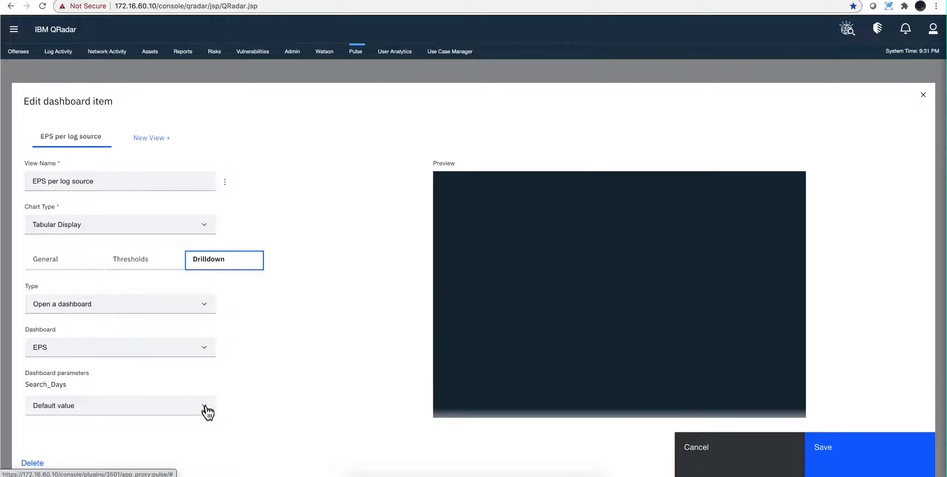
# Step: Review which column feeds the logsourcename parameter in the EPS per log source drilldown, and cancel the edit
pyautogui.scroll(-2, 206, 408)
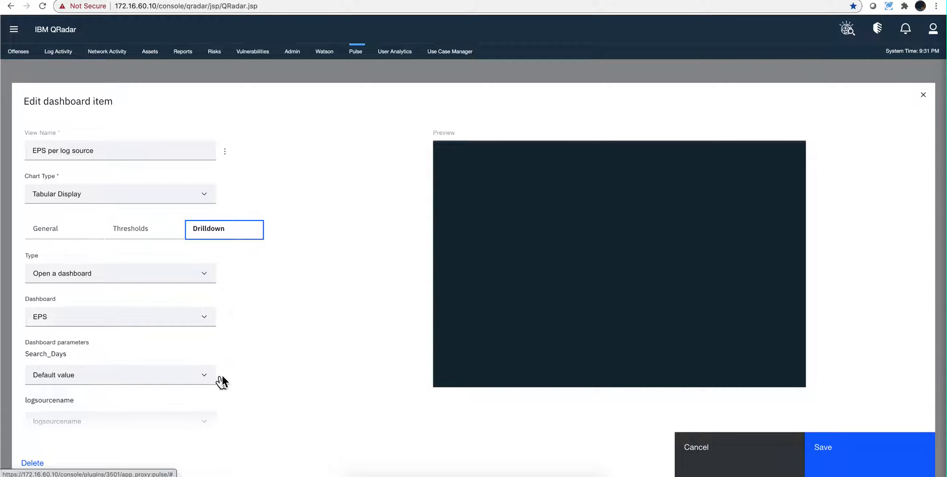
pyautogui.scroll(-3, 213, 383)
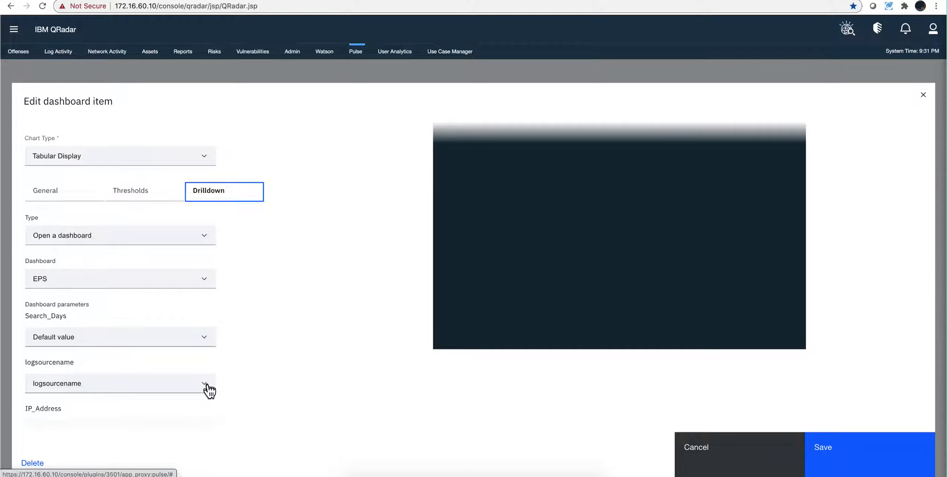
pyautogui.click(210, 386)
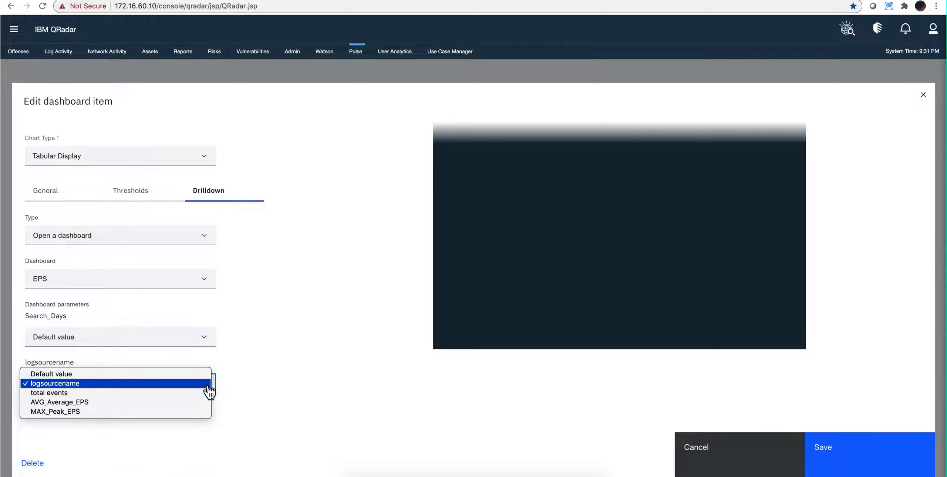
pyautogui.click(183, 385)
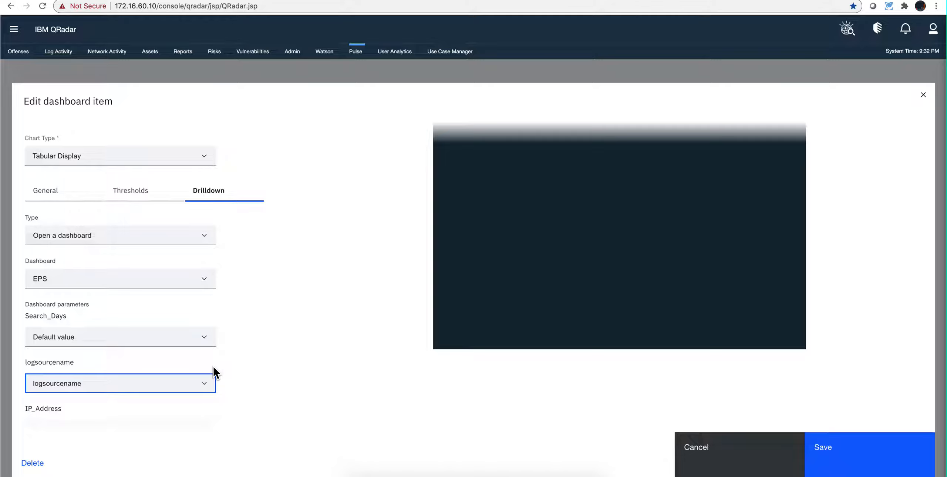
pyautogui.click(742, 459)
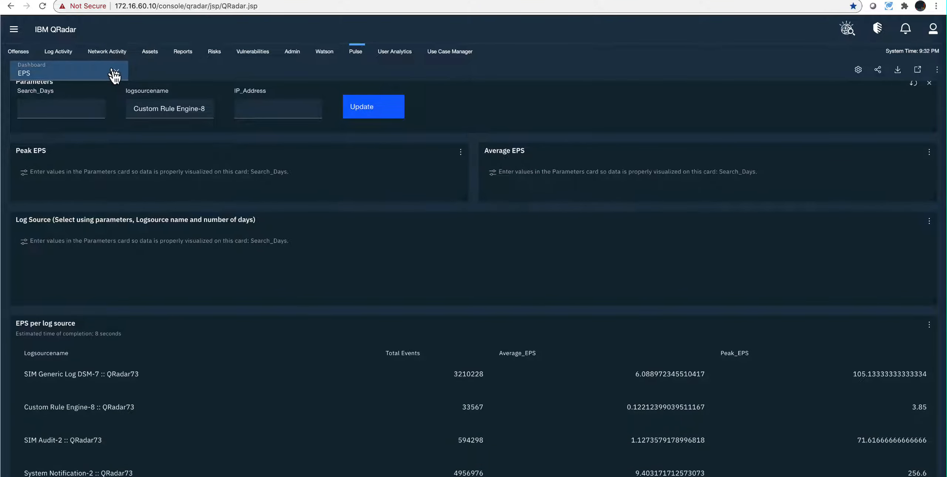
pyautogui.click(117, 76)
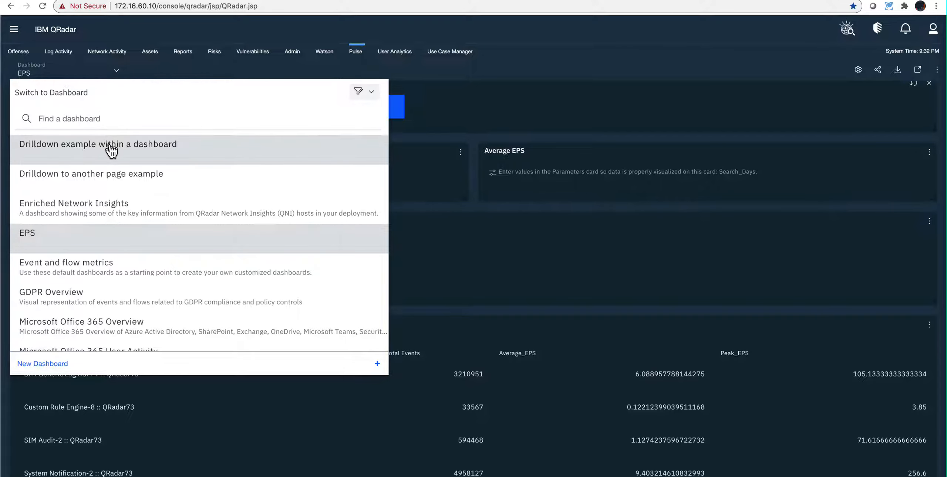
pyautogui.click(90, 148)
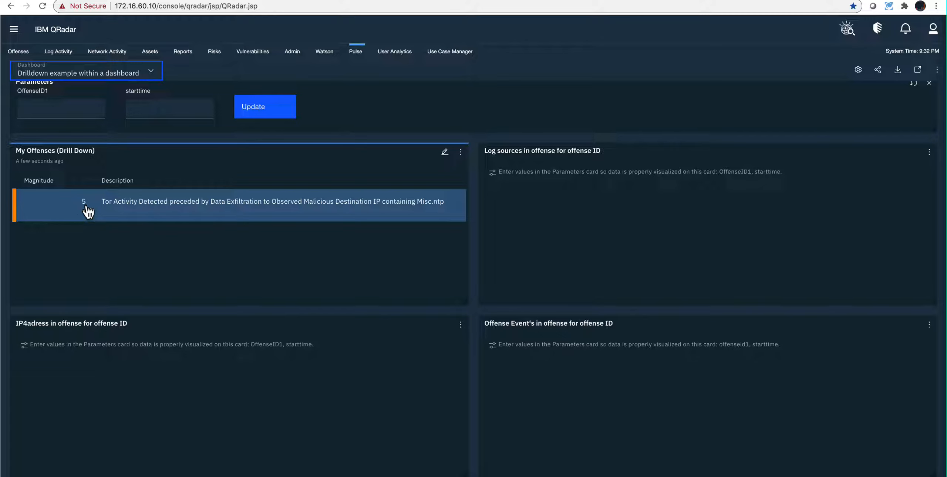
pyautogui.click(41, 109)
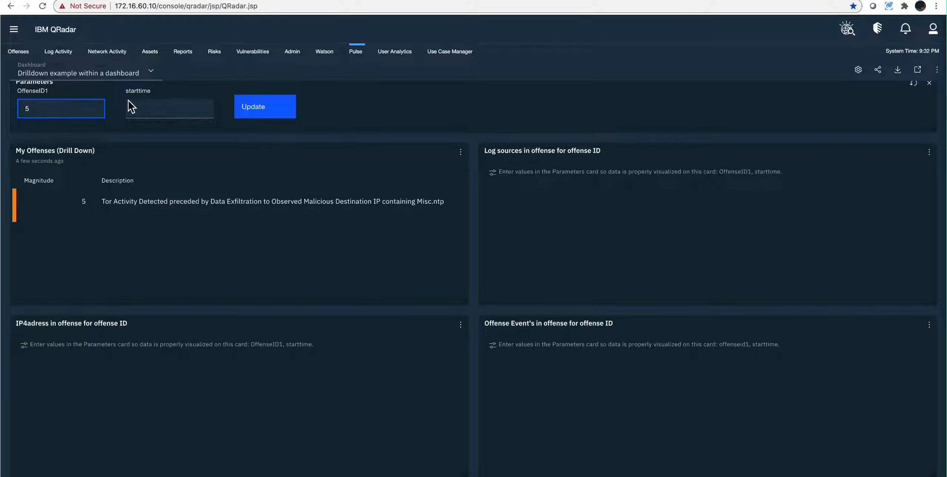
pyautogui.click(137, 108)
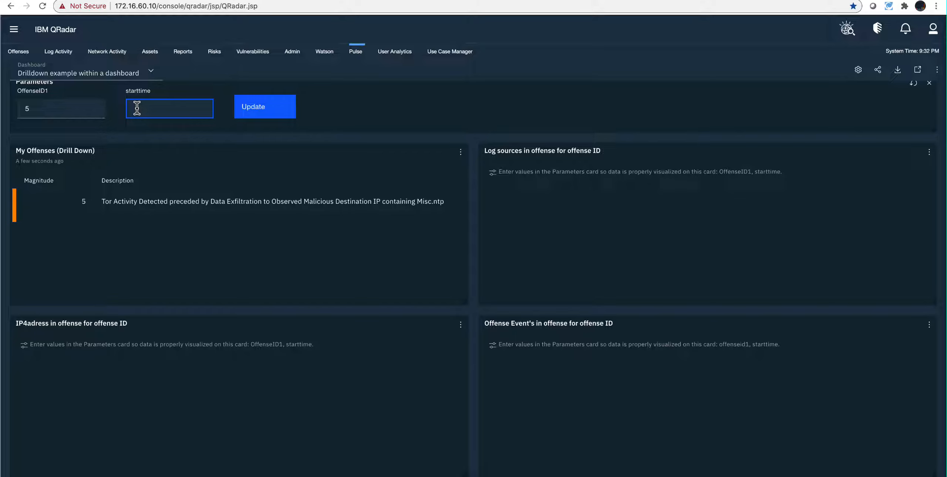
pyautogui.press('super+v')
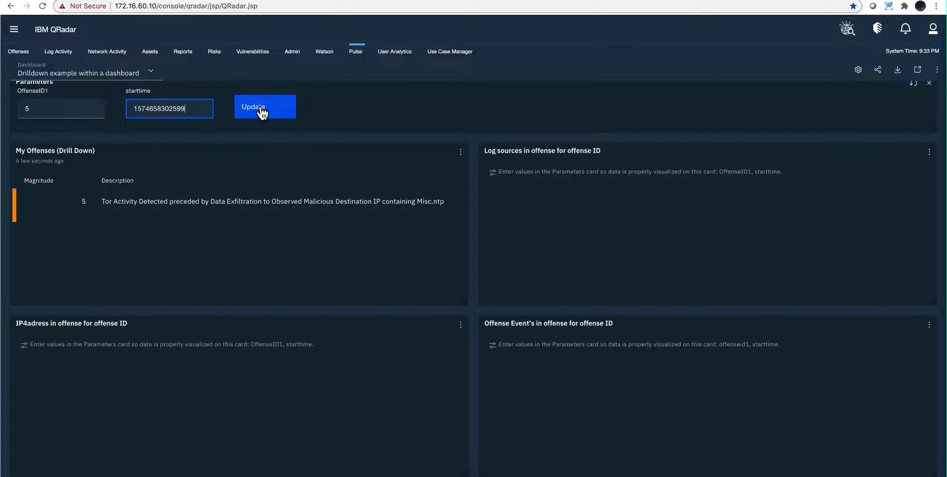
pyautogui.click(262, 111)
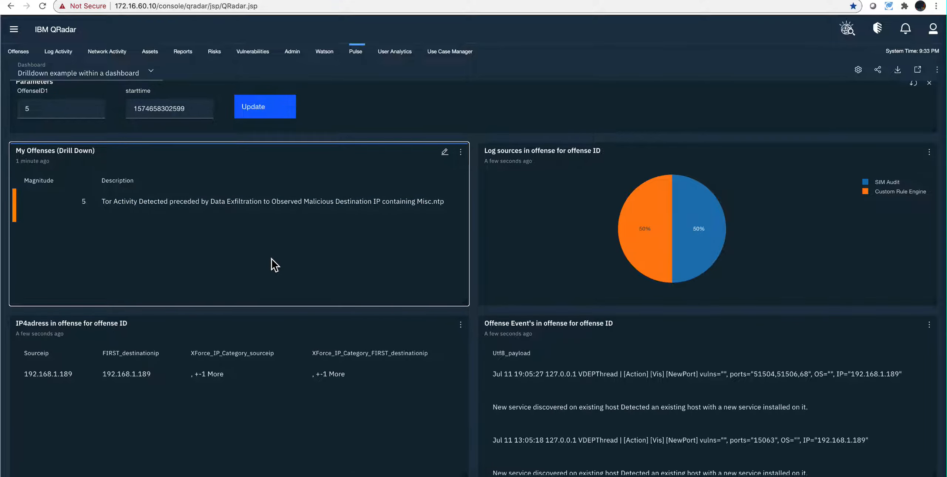
# Step: Open the IP4adress in offense item for editing, check its view's drilldown type, and close it without saving
pyautogui.click(461, 325)
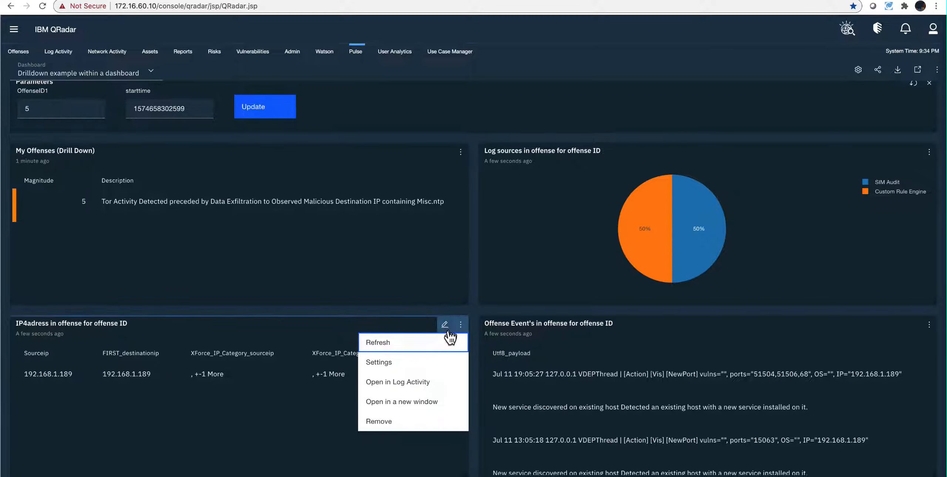
pyautogui.click(445, 324)
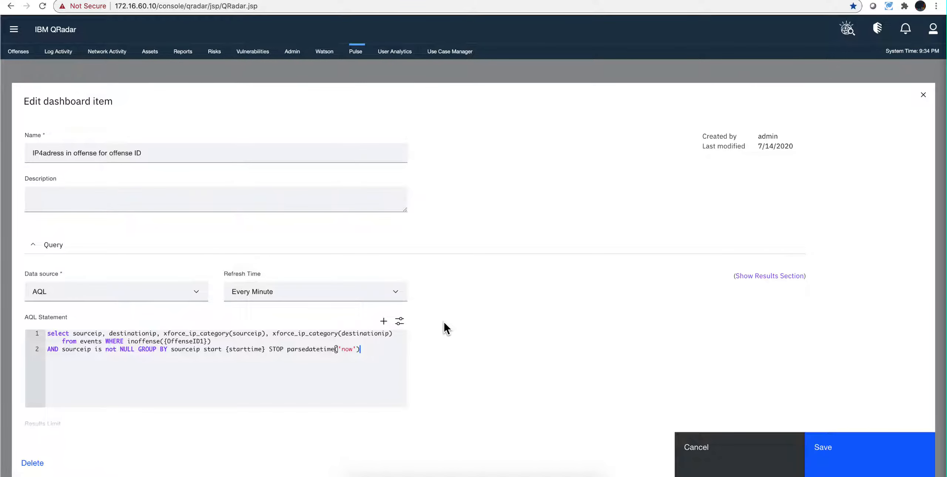
pyautogui.scroll(-6, 414, 299)
pyautogui.scroll(-5, 415, 299)
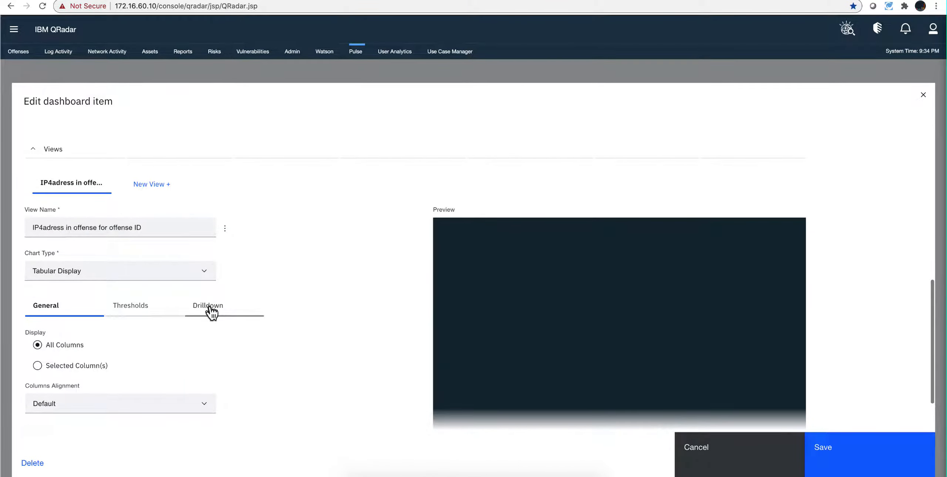
pyautogui.click(211, 310)
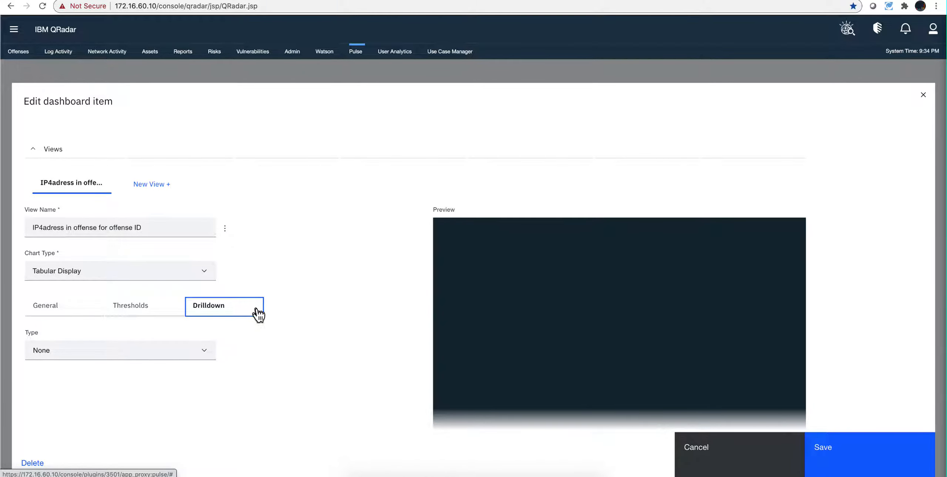
pyautogui.press('Escape')
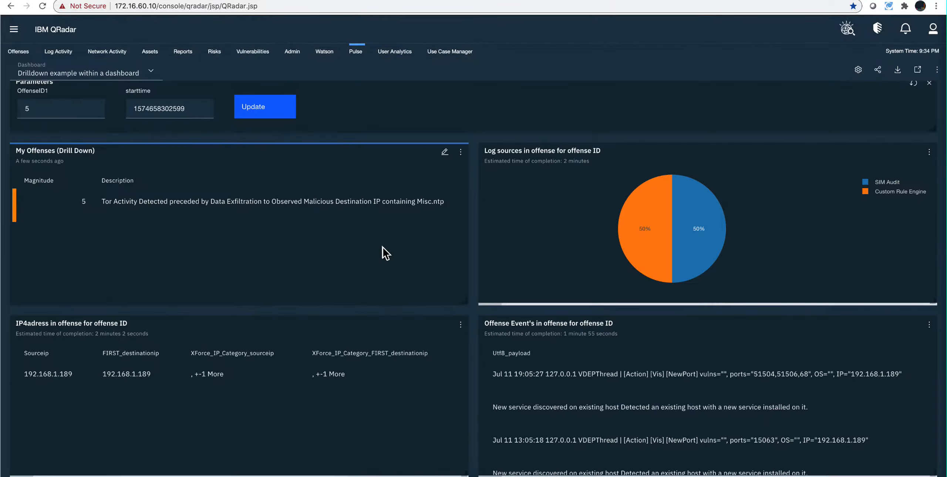
# Step: Open the My Offenses (Drill Down) item for editing and review the available drilldown types in its view's drilldown settings
pyautogui.click(445, 151)
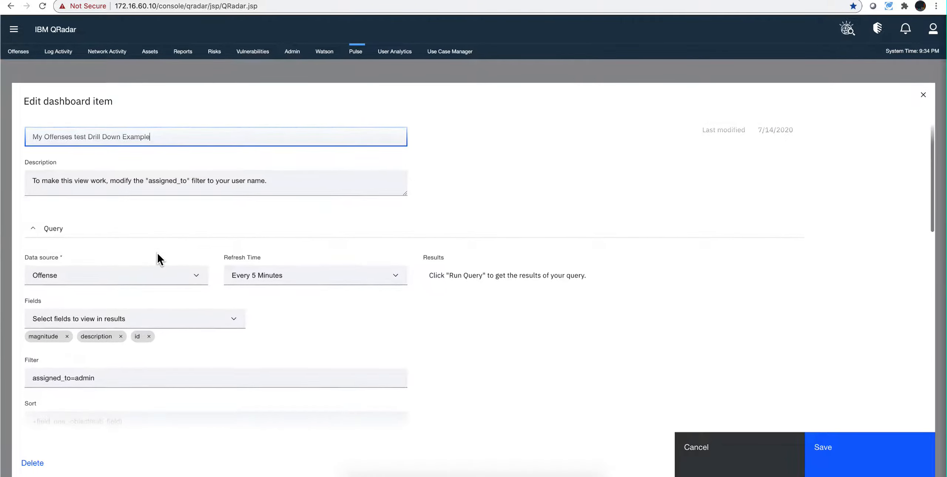
pyautogui.scroll(-3, 157, 254)
pyautogui.scroll(-10, 158, 259)
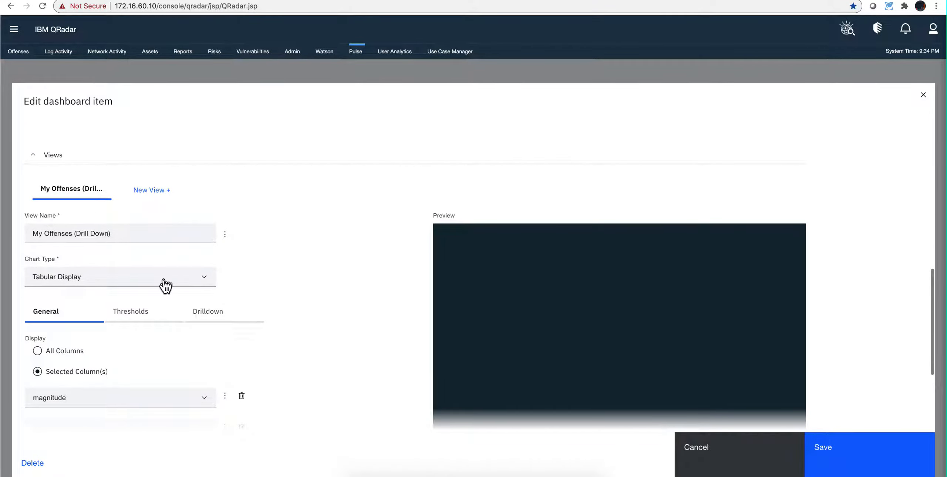
pyautogui.click(209, 314)
pyautogui.scroll(-3, 280, 276)
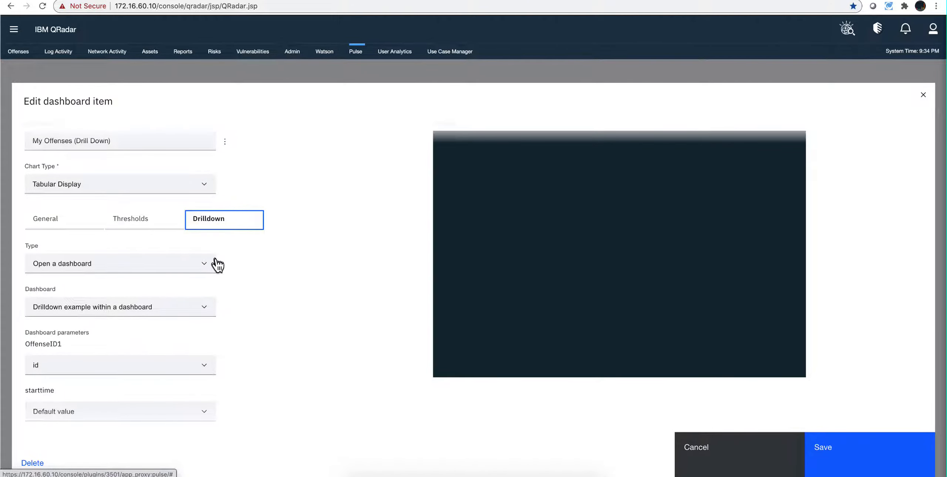
pyautogui.click(209, 267)
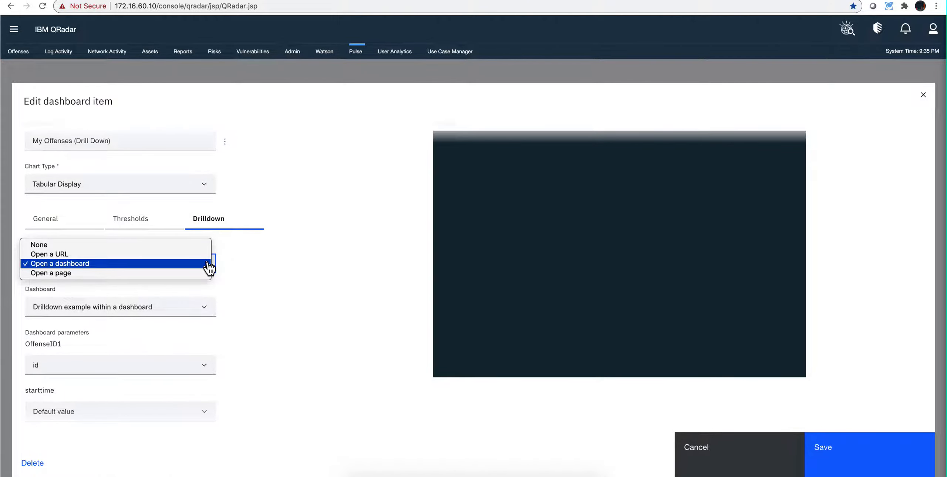
pyautogui.click(209, 265)
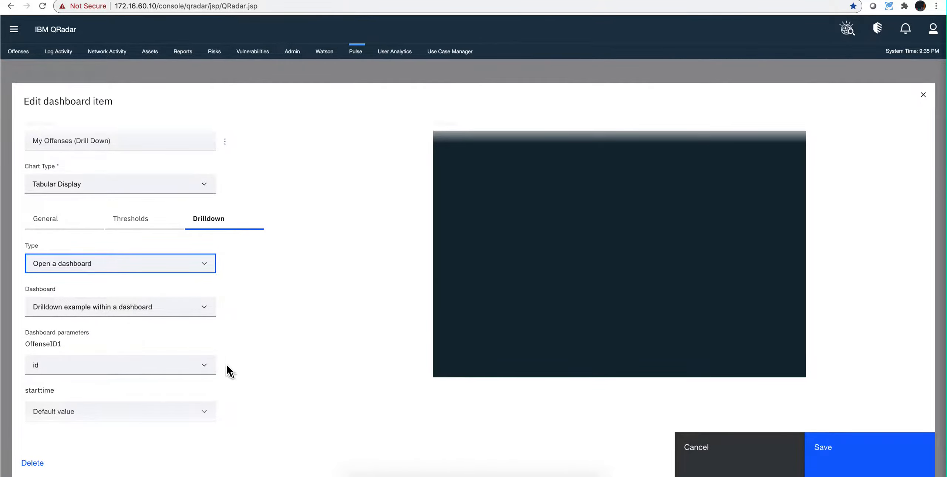
# Step: Review the field options for the OffenseID1 parameter and the display destination, and close the item without saving
pyautogui.click(204, 366)
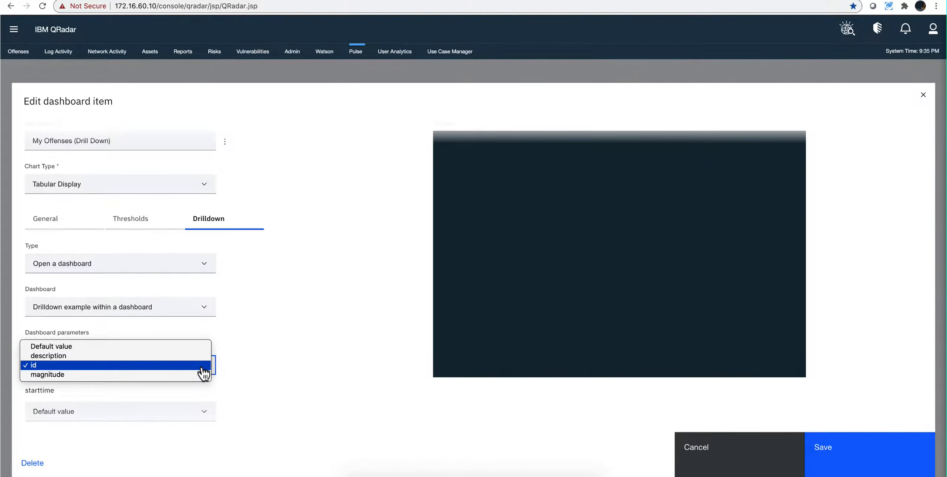
pyautogui.click(203, 366)
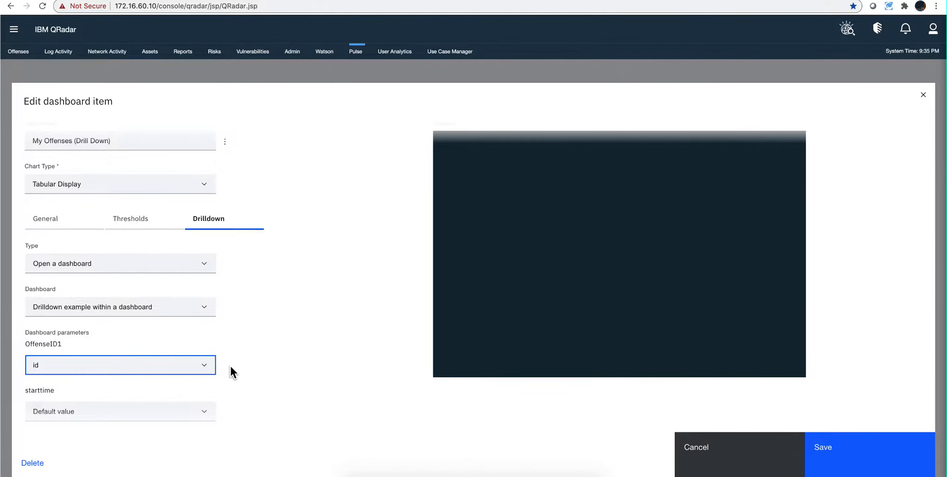
pyautogui.scroll(-2, 230, 365)
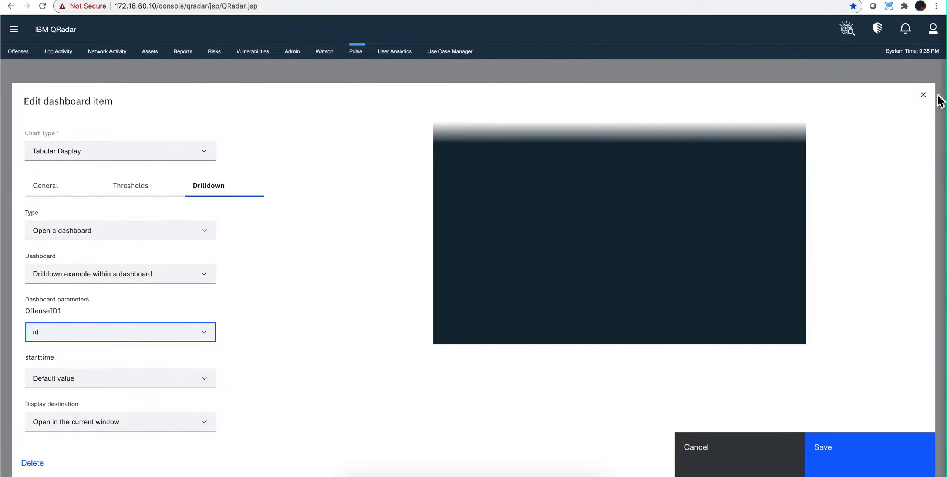
pyautogui.click(923, 95)
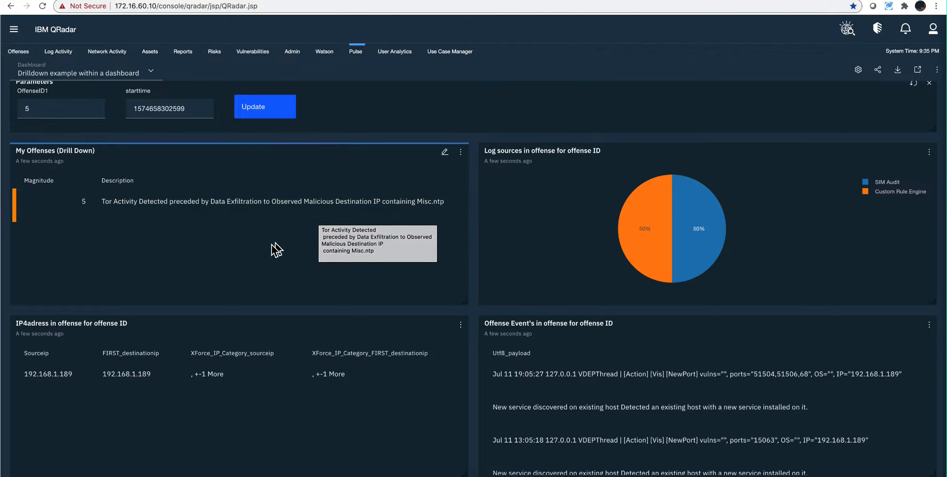
pyautogui.scroll(1, 145, 363)
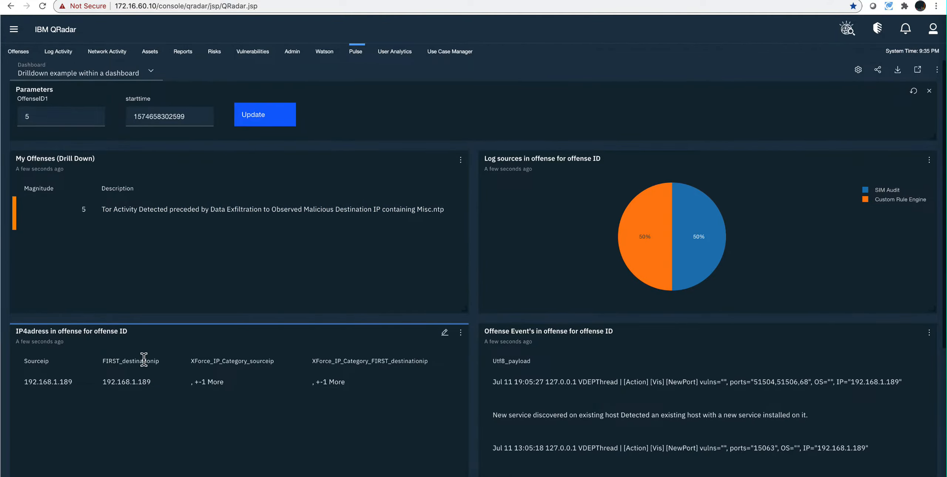